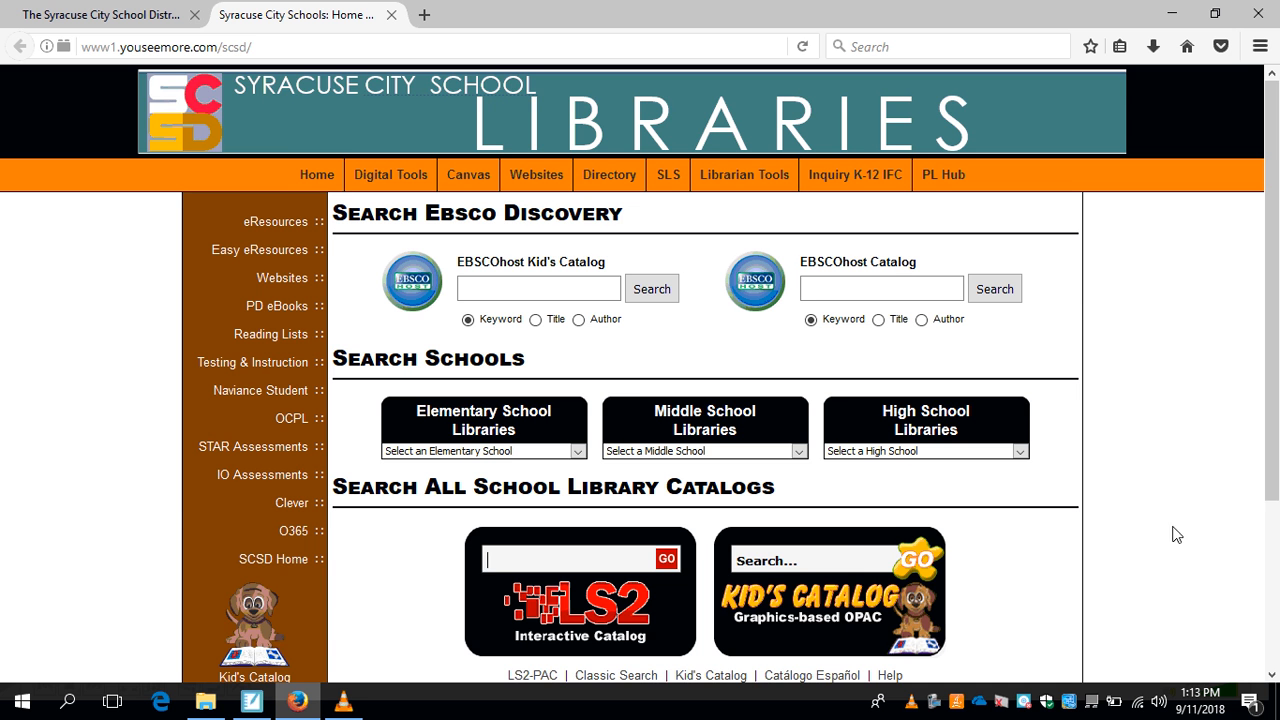
Open the Salem Hyde Elementary library page from the list of elementary school libraries.
scroll(1186, 534, "down", 1)
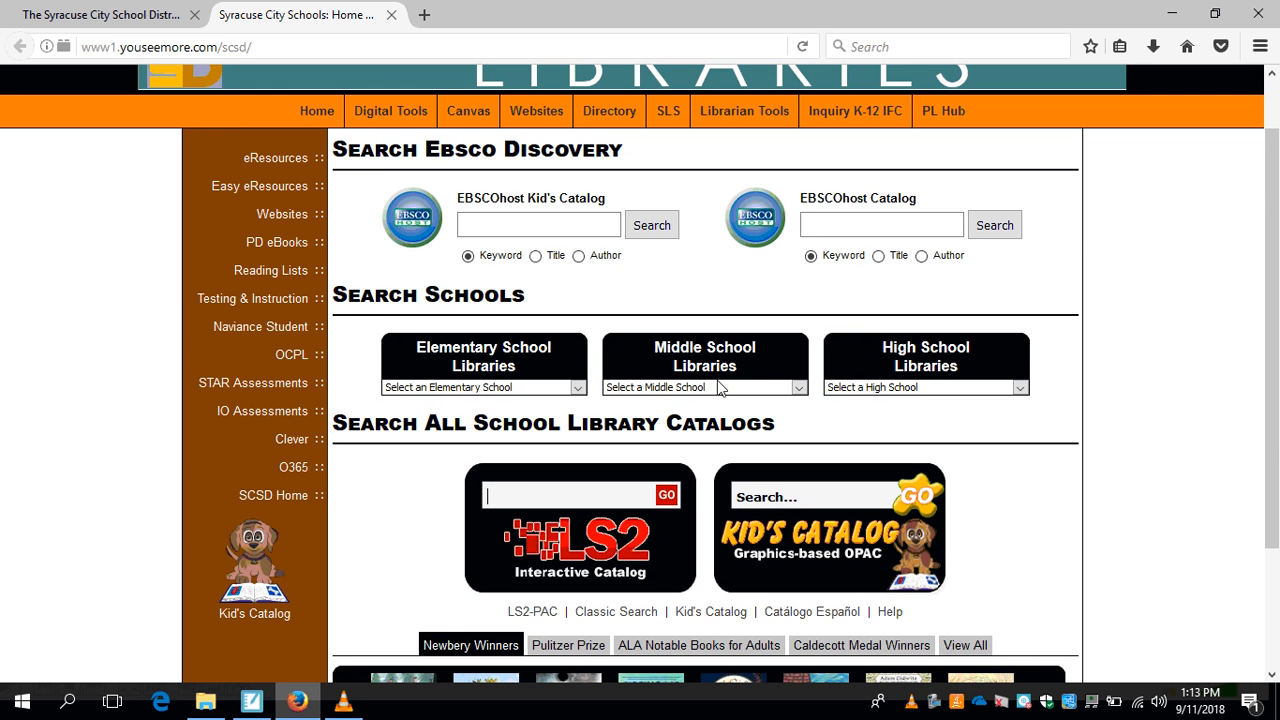
left_click(580, 388)
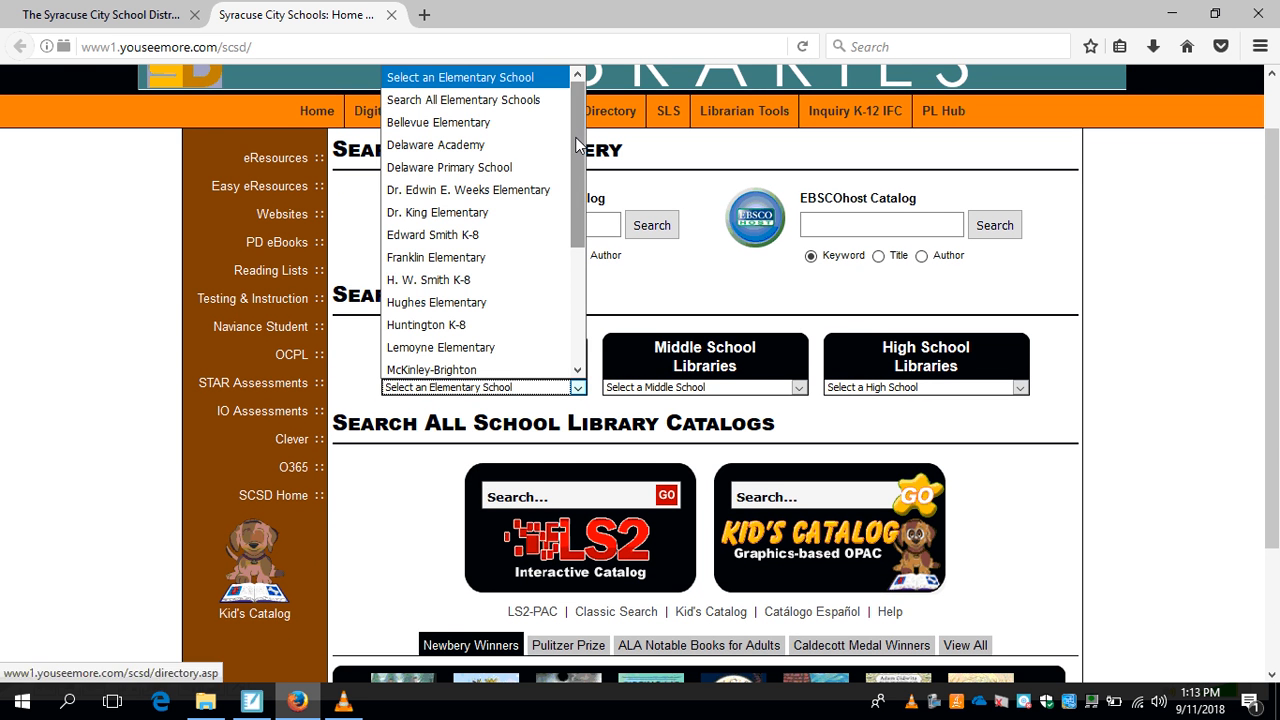
scroll(580, 300, "down", 3)
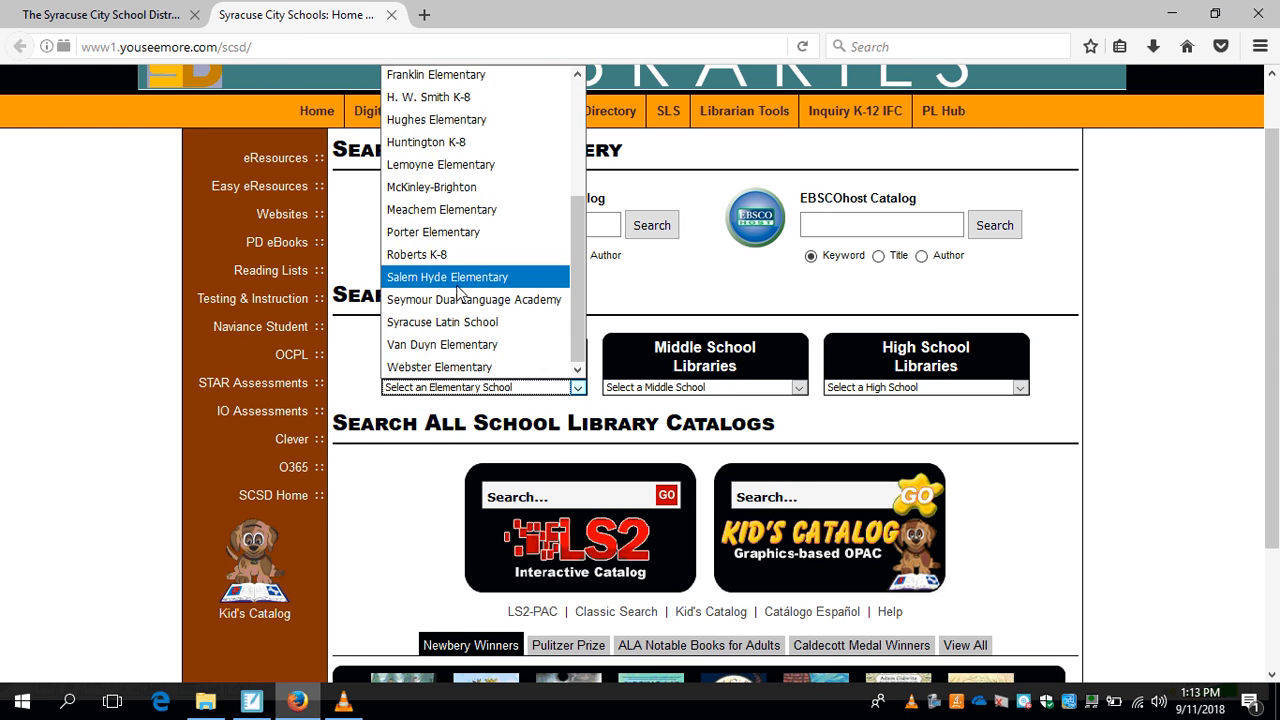
left_click(452, 277)
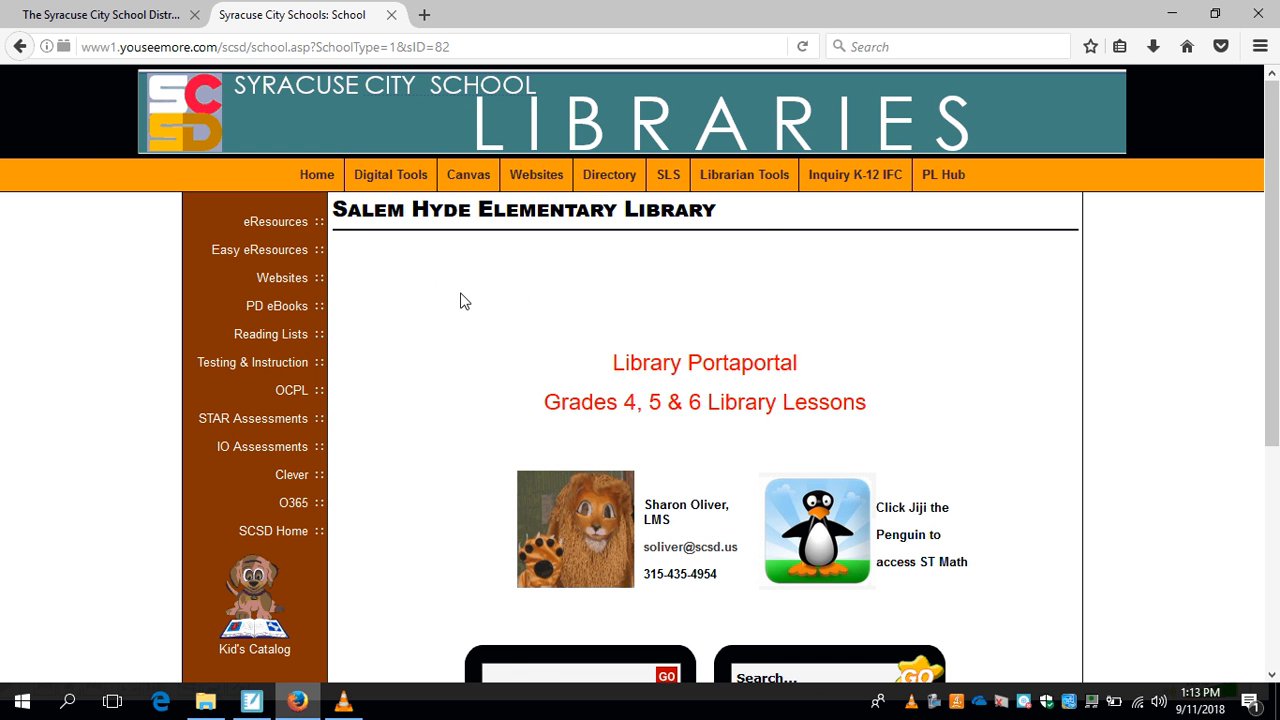
left_click(434, 313)
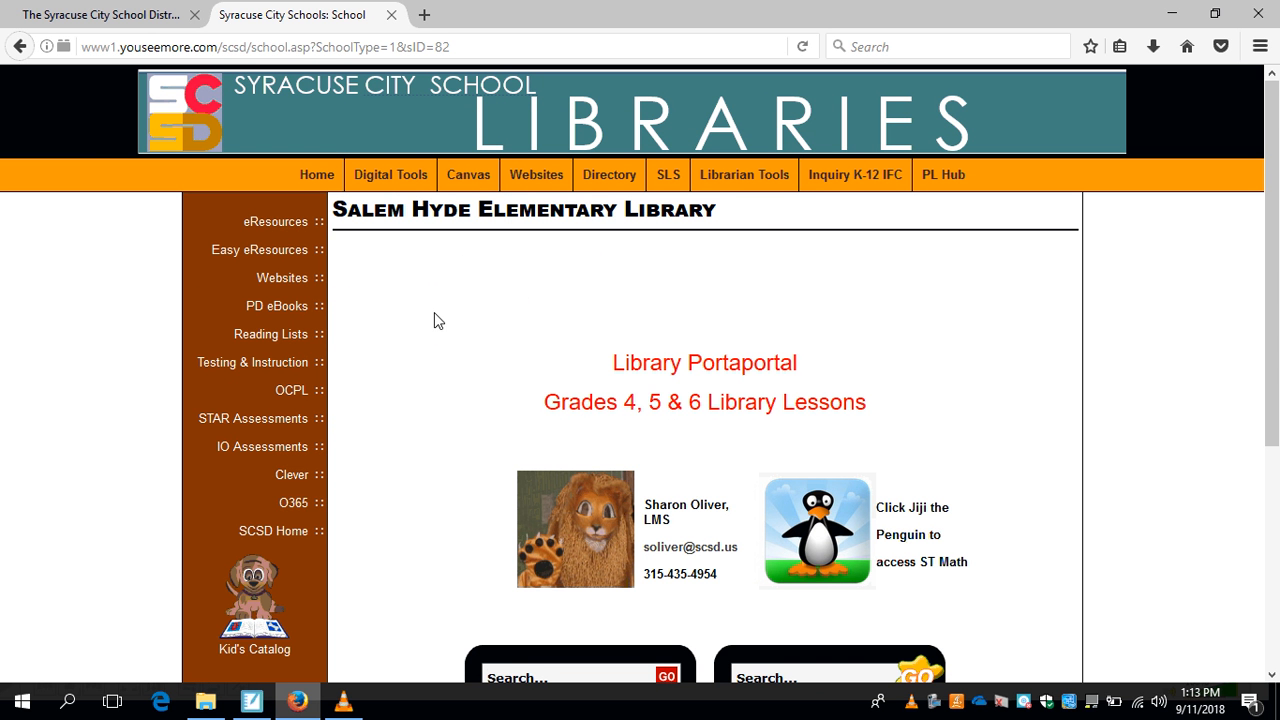
Open the Clever login page from the library site's links and choose to log in with Active Directory.
left_click(291, 478)
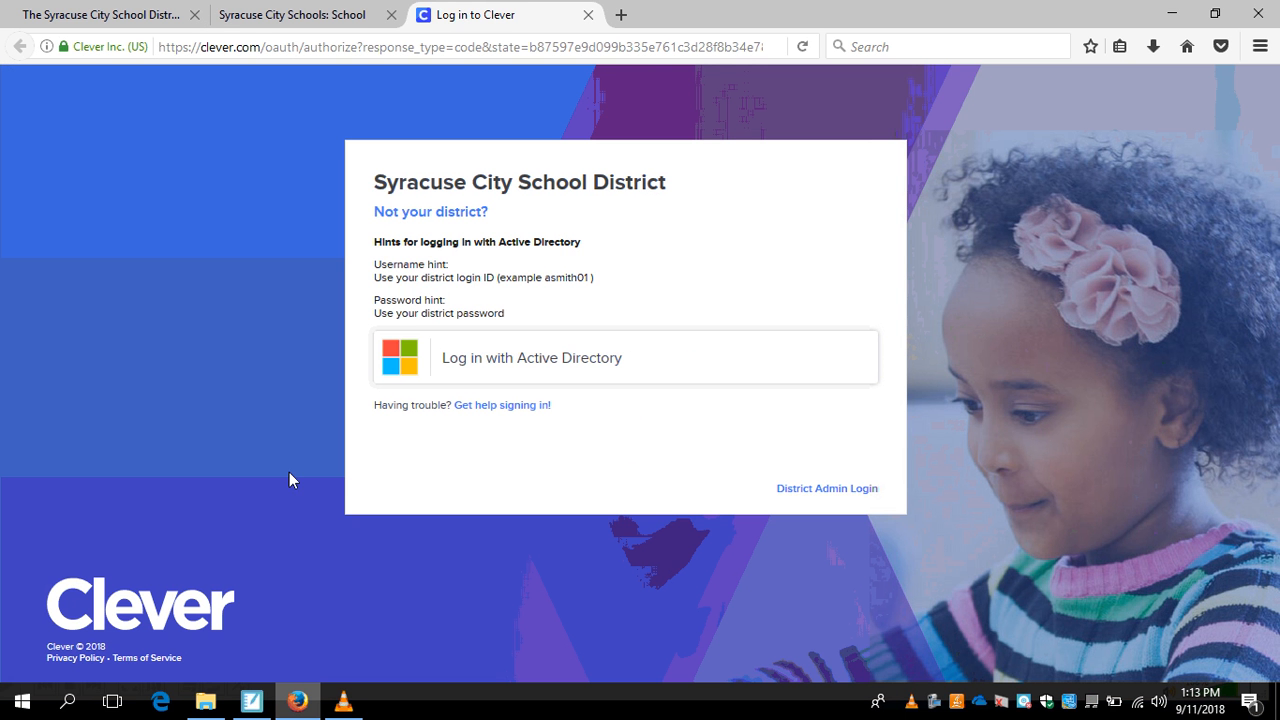
left_click(569, 364)
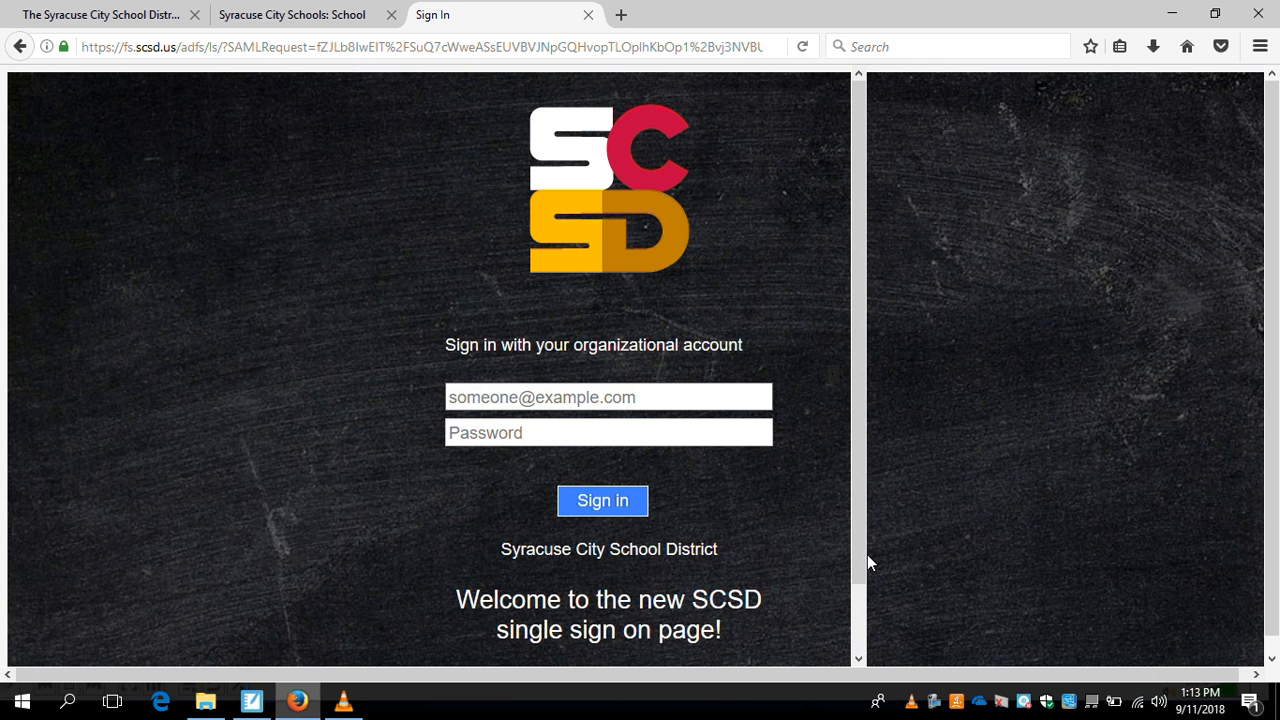
left_click(934, 700)
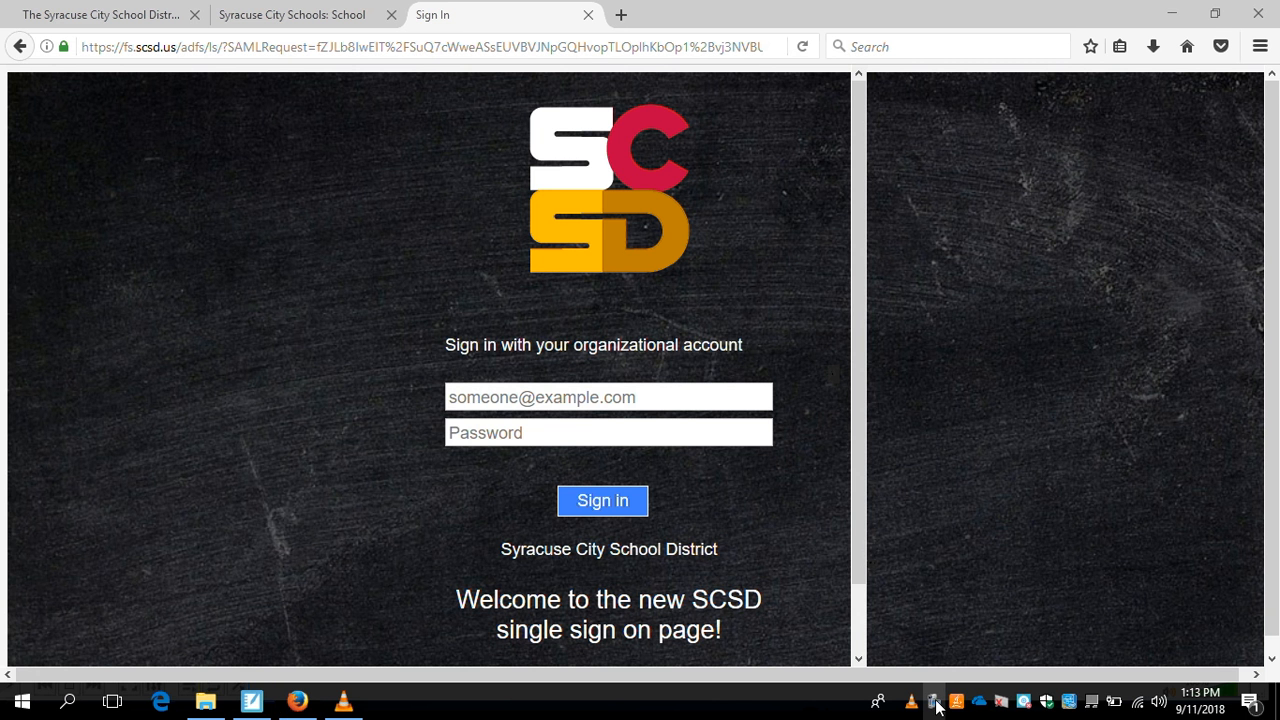
right_click(934, 703)
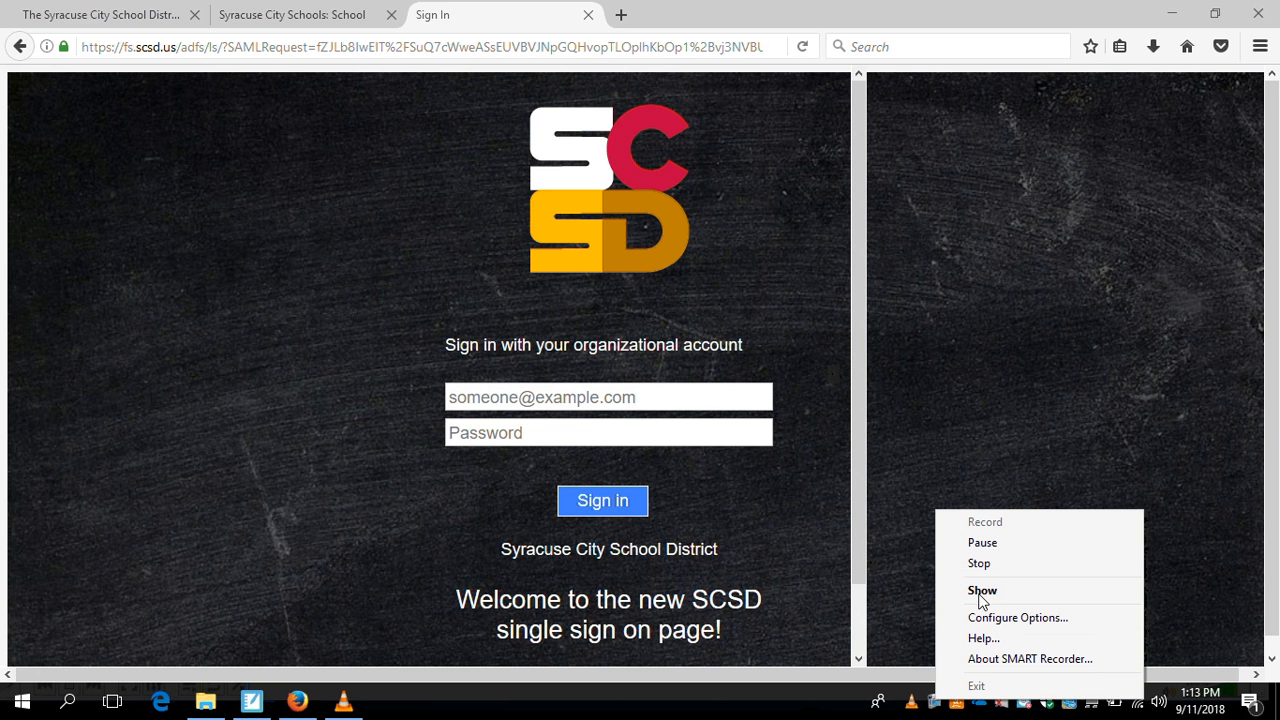
left_click(980, 541)
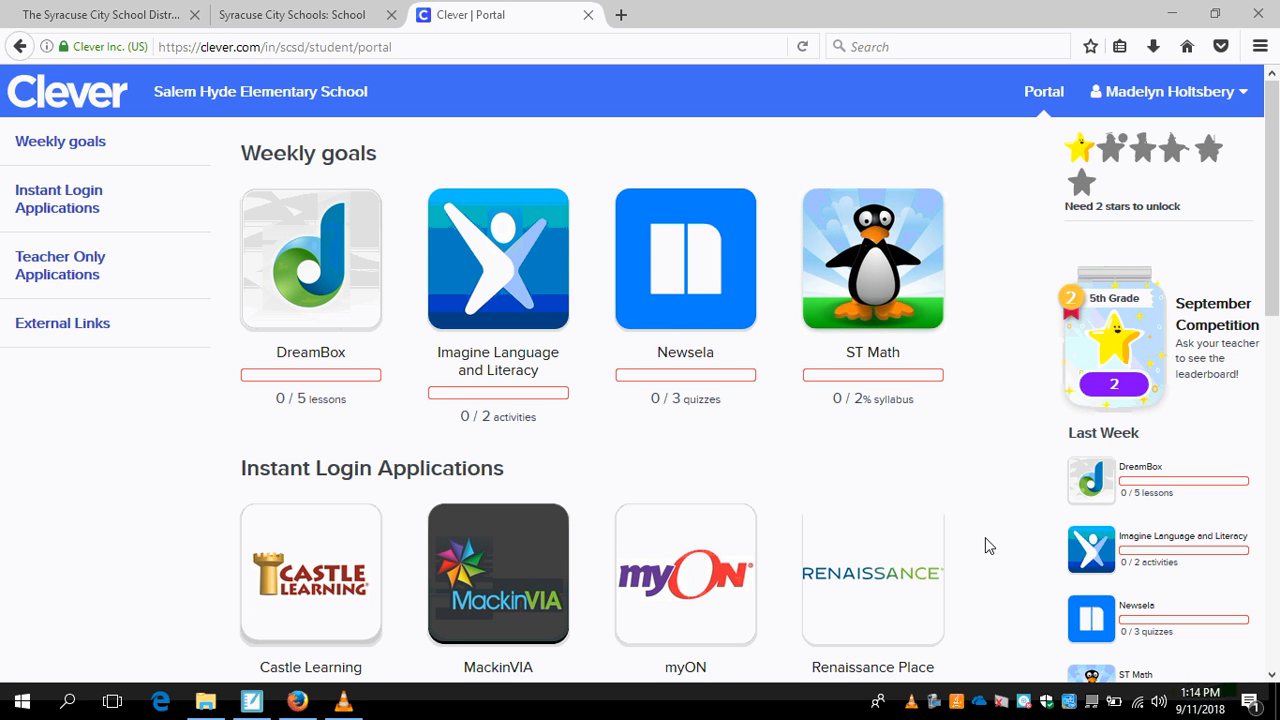
Open Office 365 from the External Links section of the Clever portal.
left_click(1271, 675)
left_click_drag(1271, 678, 1271, 678)
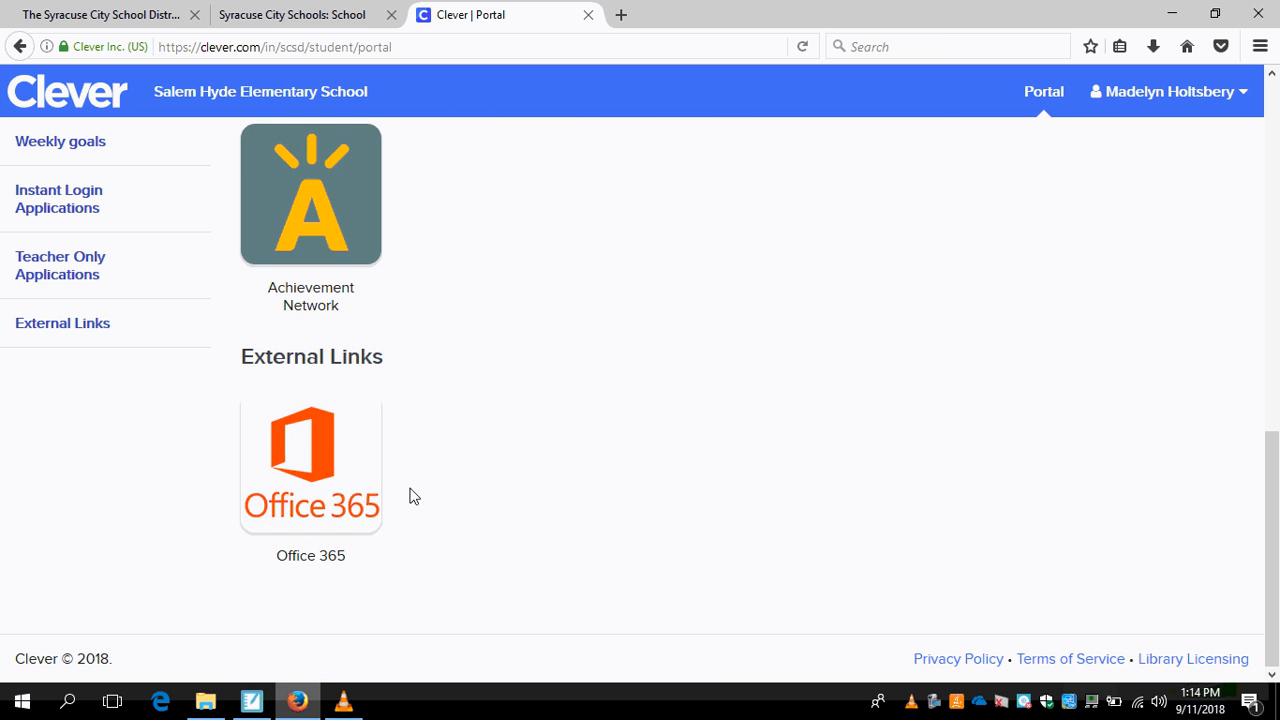
left_click(280, 434)
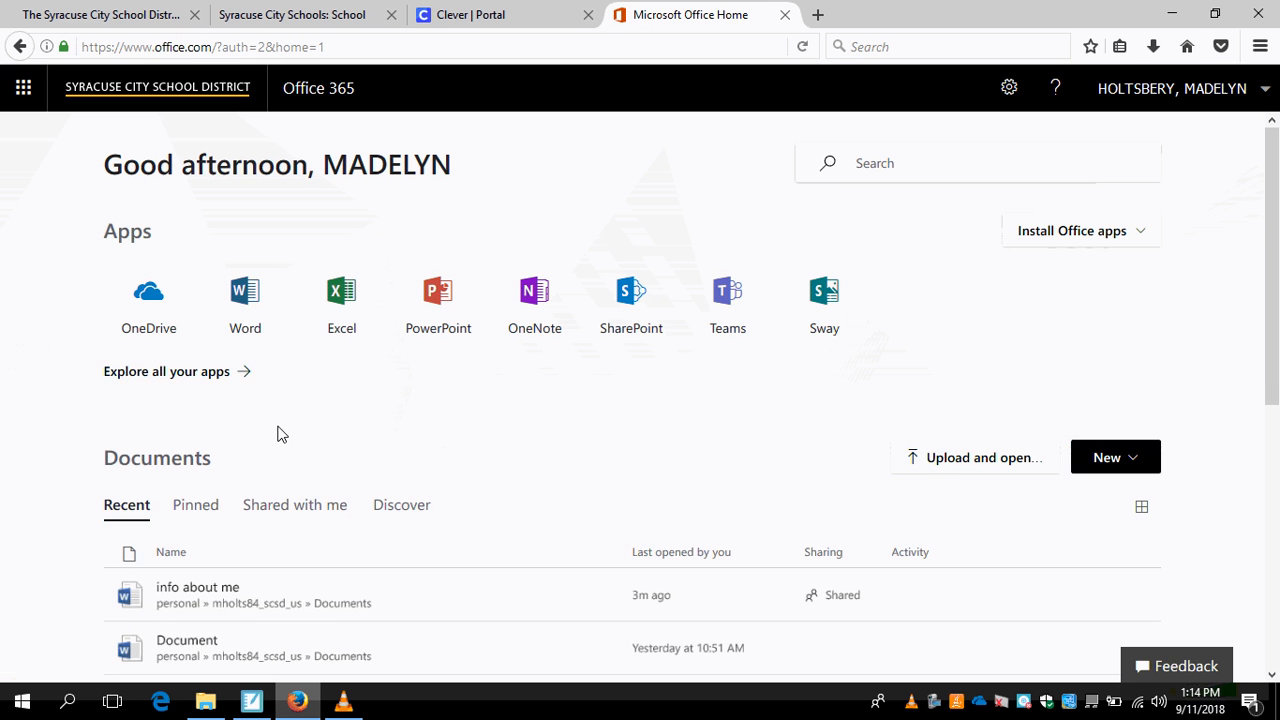
Open the recent Word document "info about me" from the Office 365 home page.
scroll(1273, 677, "down", 5)
left_click(1272, 674)
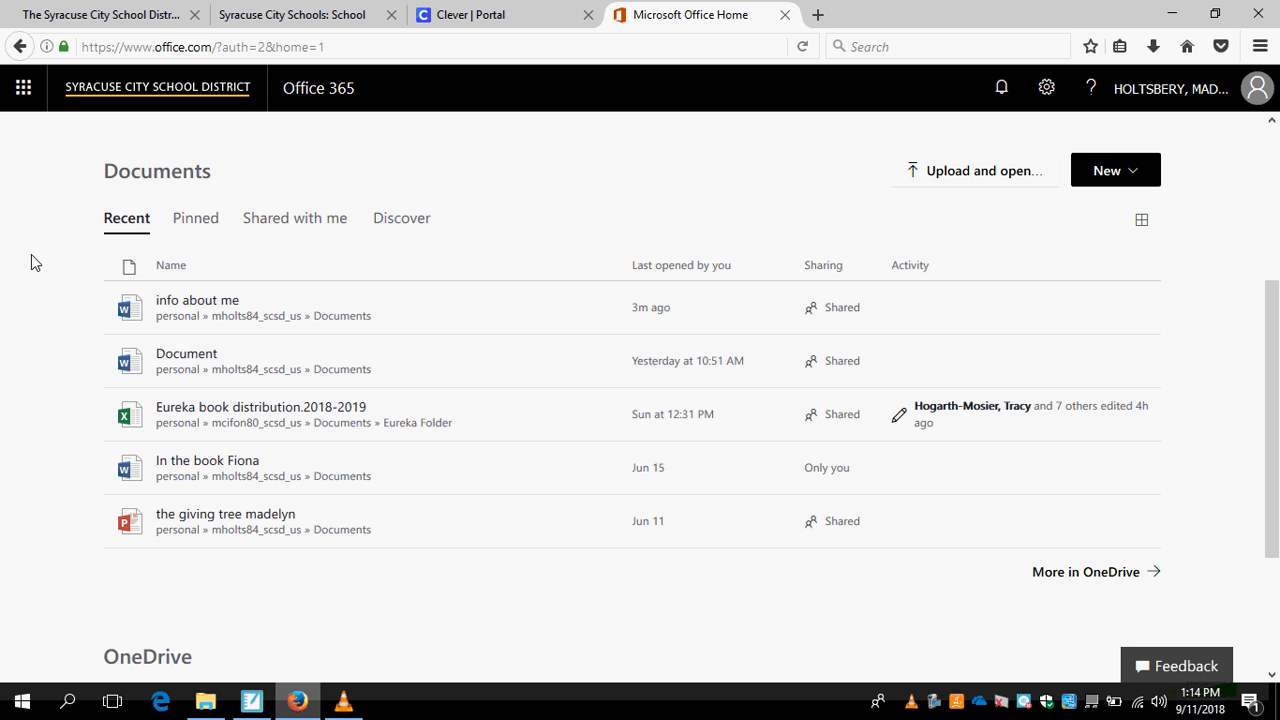
left_click(197, 300)
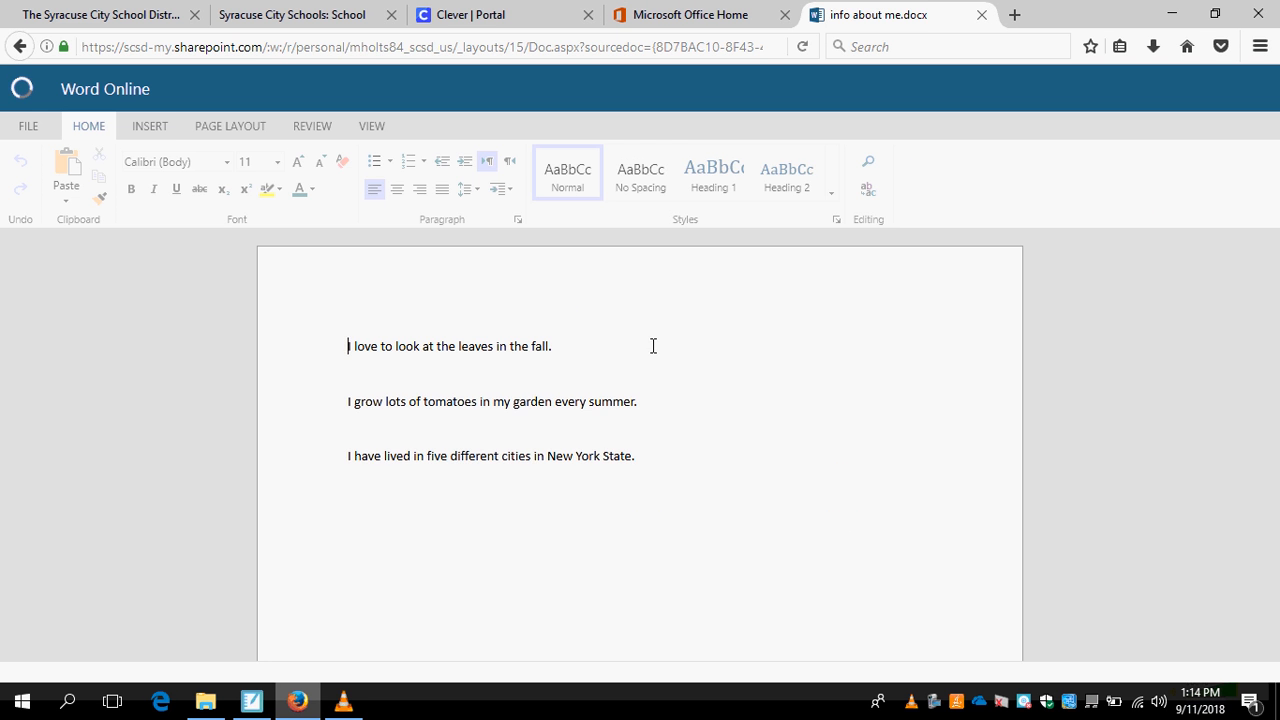
Set the font size of the sentence "I love to look at the leaves in the fall." to 24.
triple_click(670, 344)
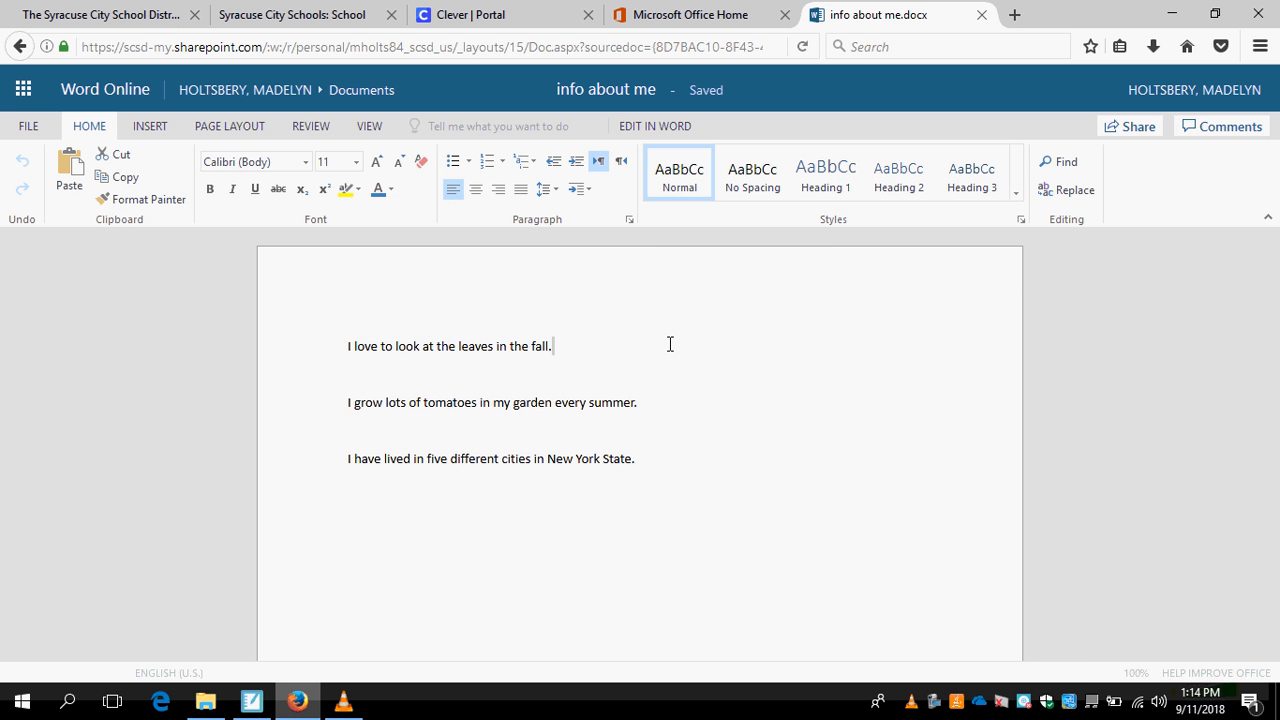
left_click(571, 348)
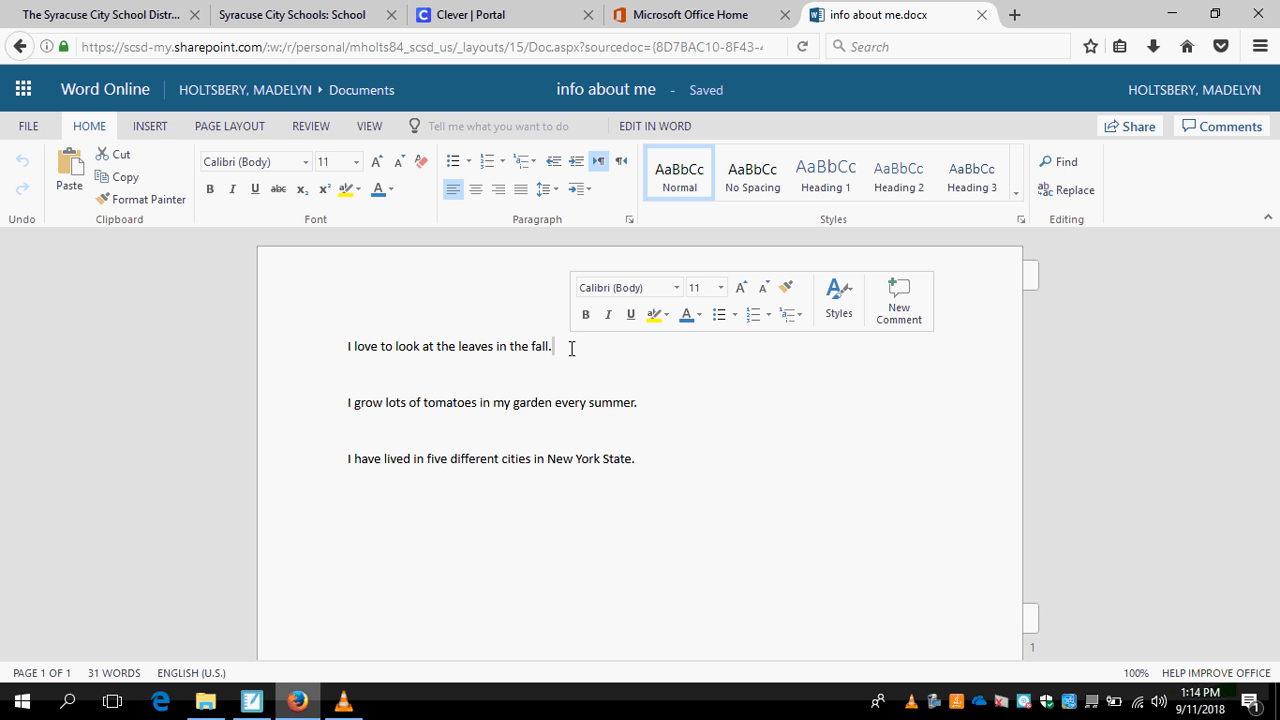
left_click(564, 349)
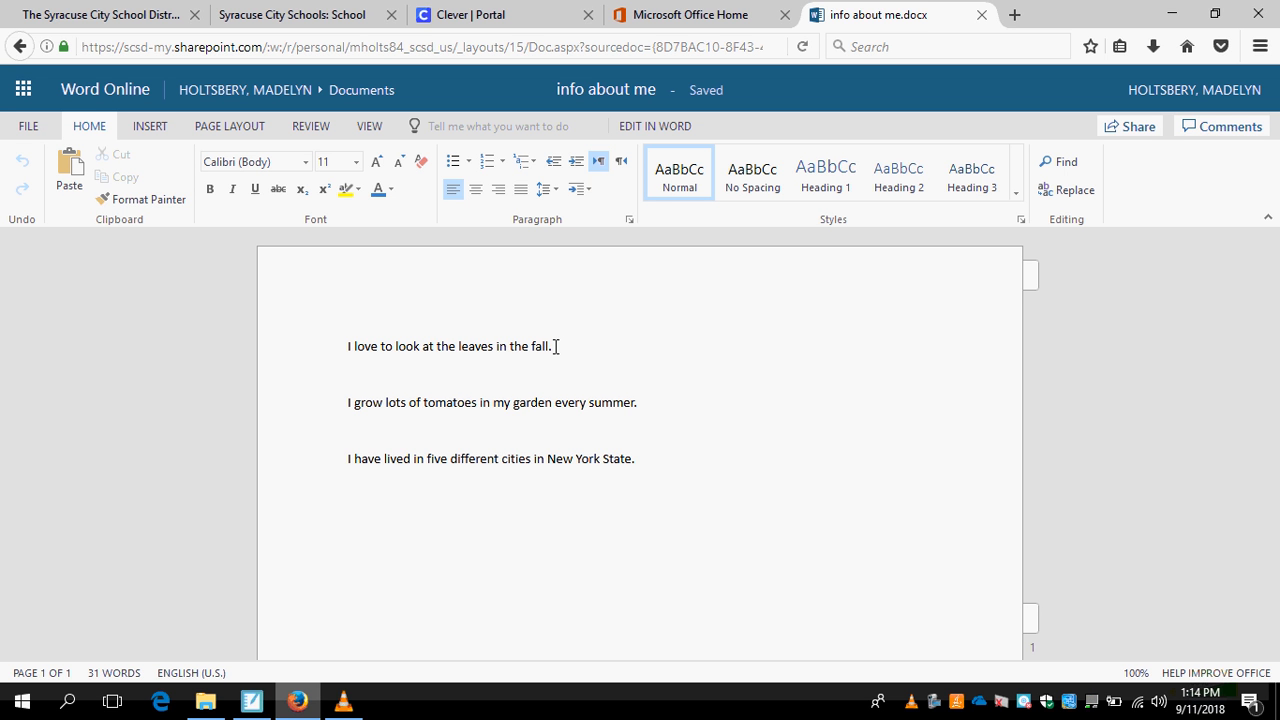
left_click_drag(556, 346, 341, 350)
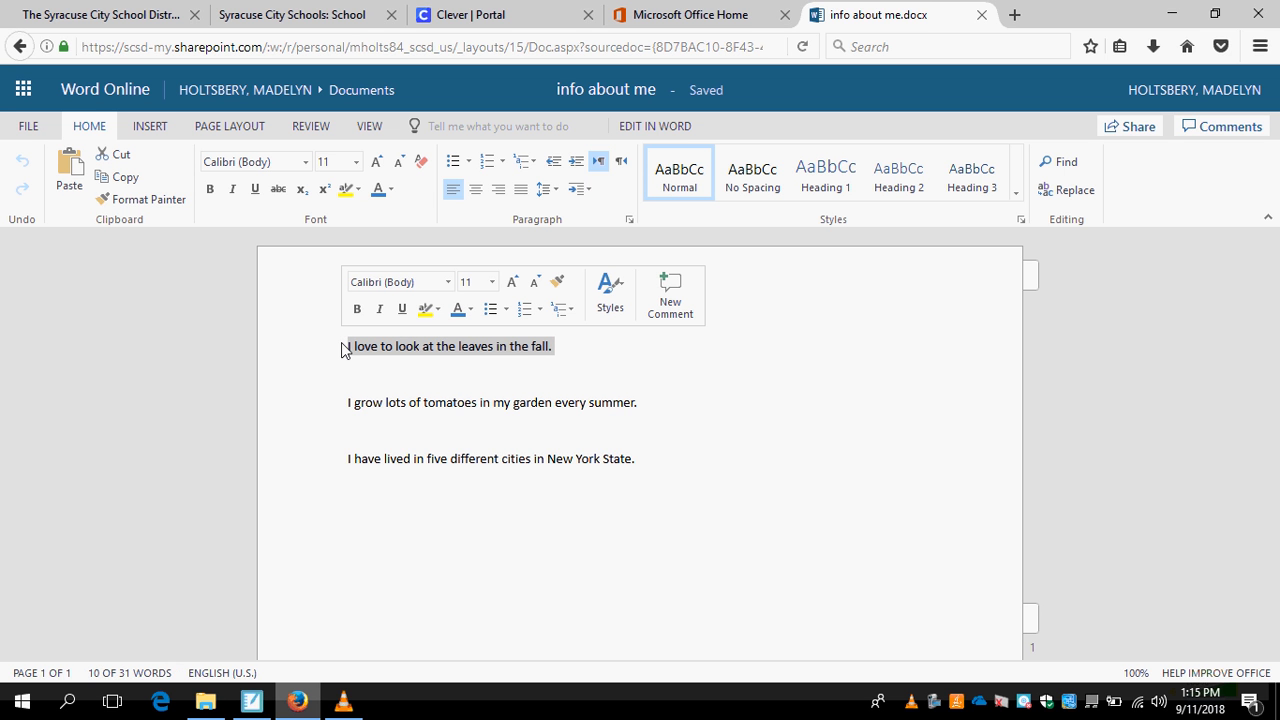
left_click(493, 287)
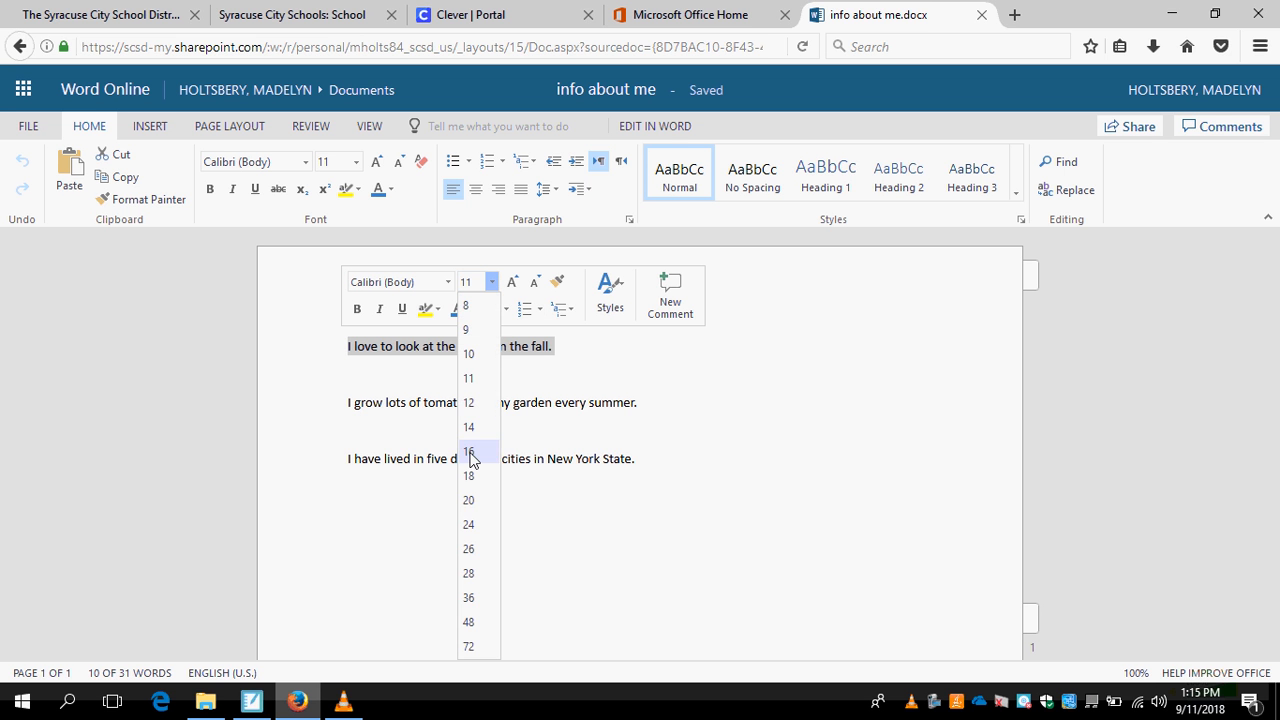
left_click(474, 530)
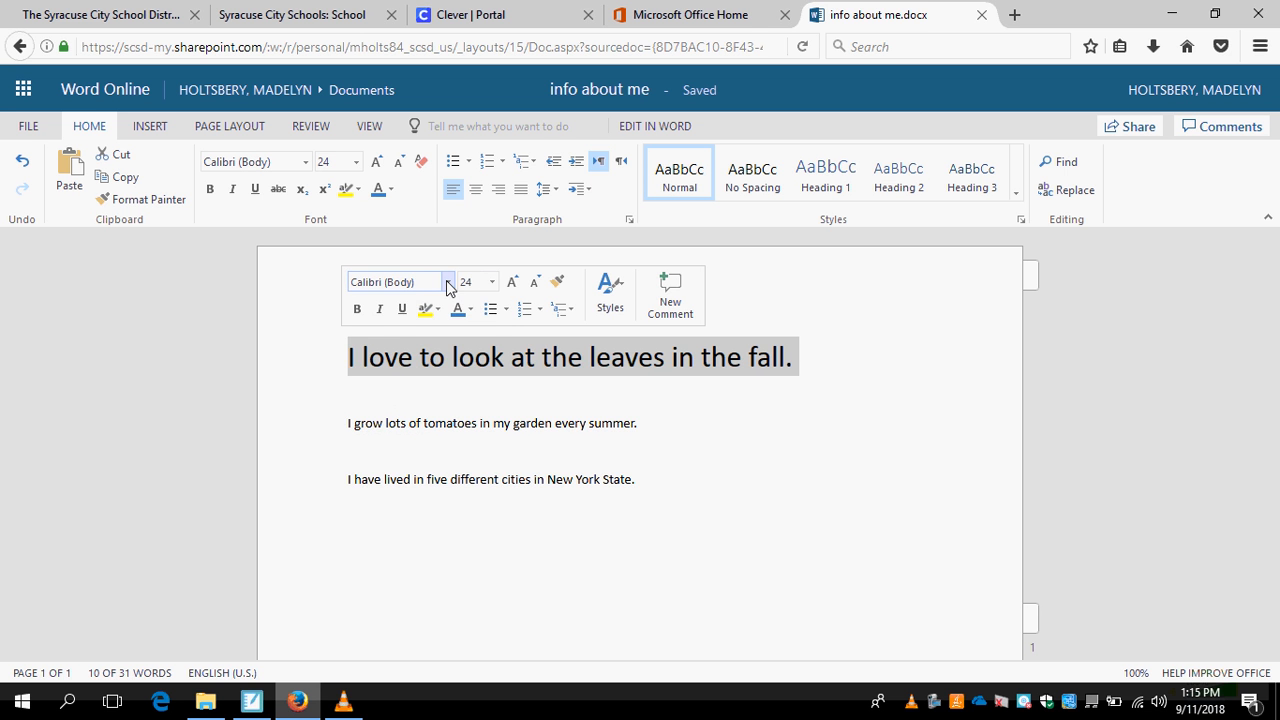
Change the font of the first sentence, about leaves in the fall, to Times New Roman and deselect it.
left_click(448, 284)
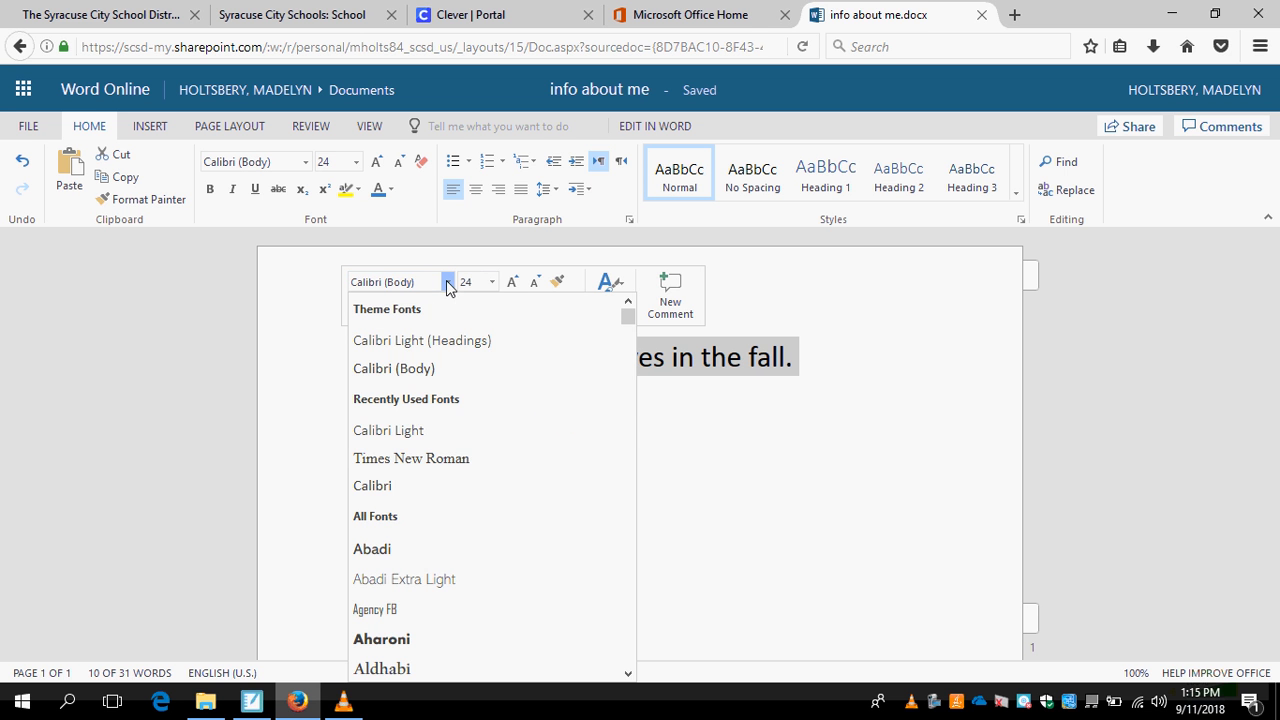
left_click(435, 460)
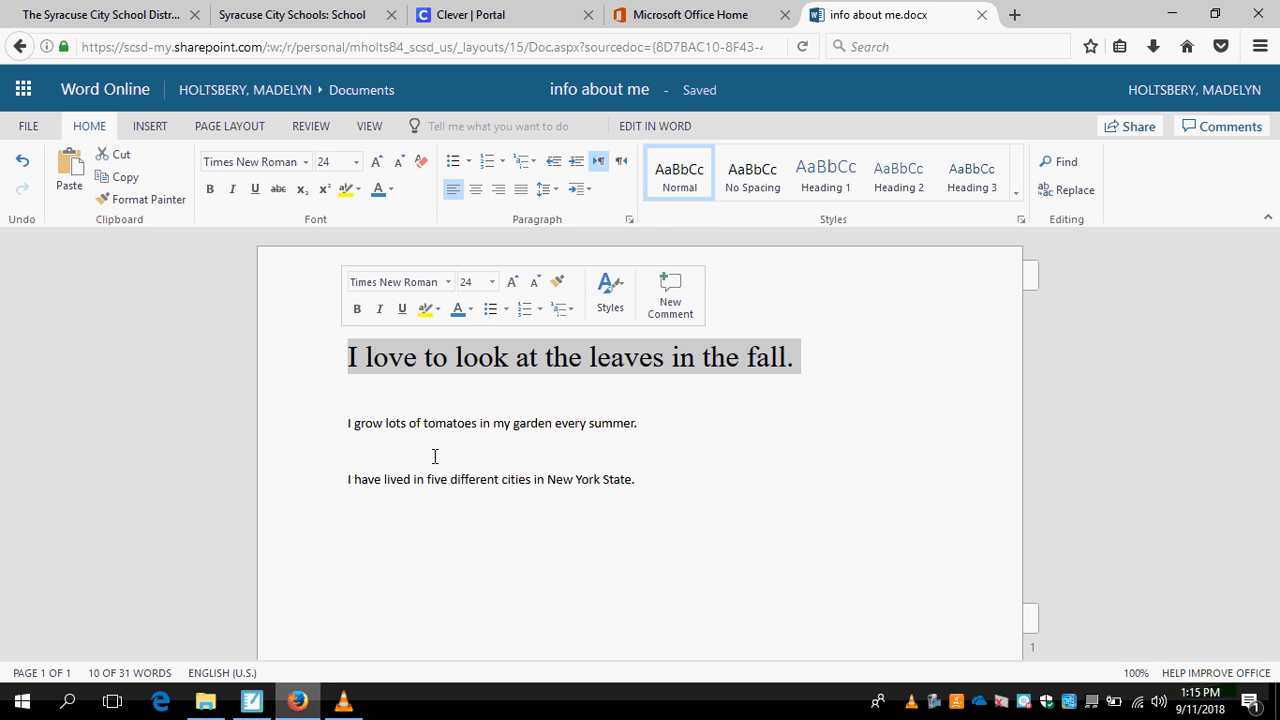
left_click(857, 348)
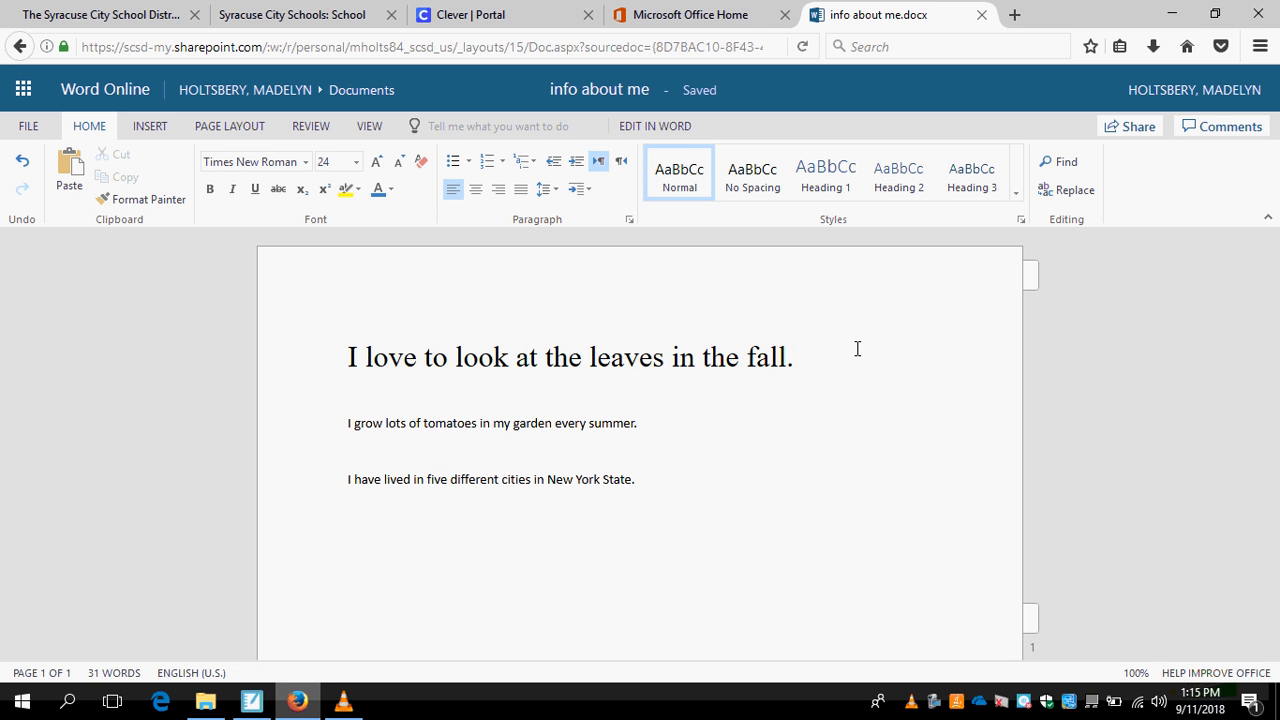
Set the font size of the second sentence, "I grow lots of tomatoes in my garden every summer", to 28.
left_click(682, 446)
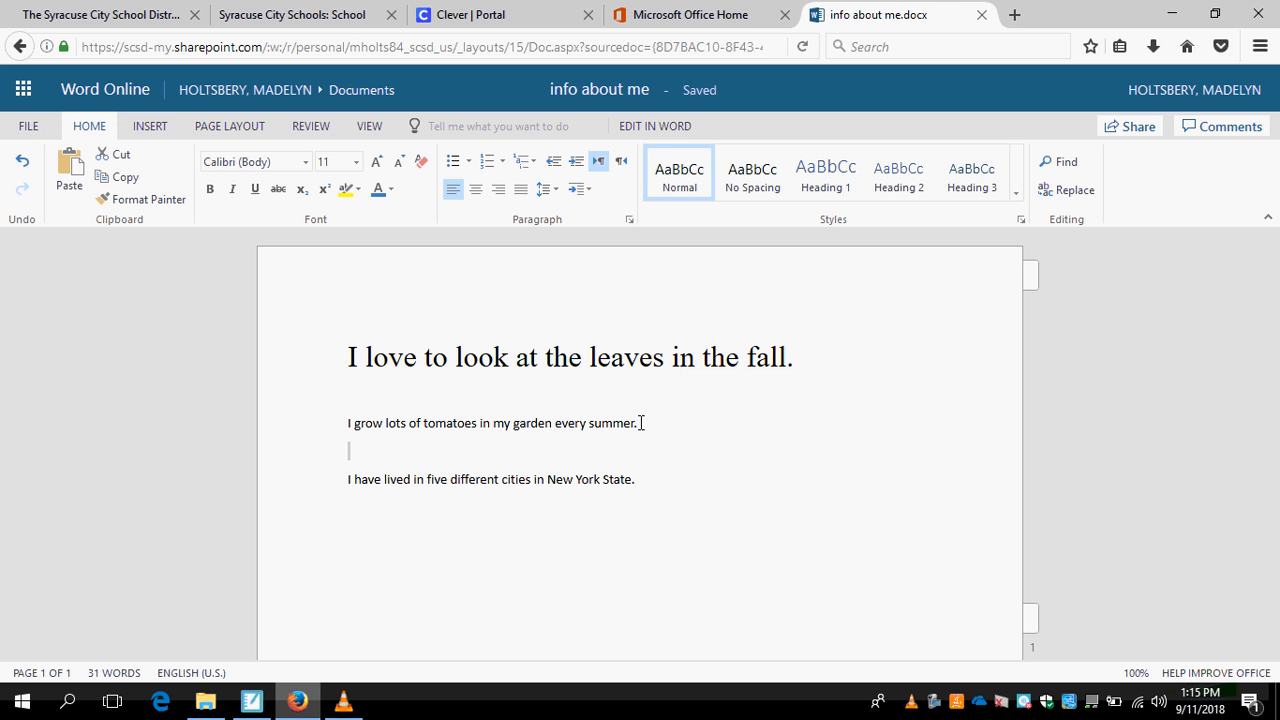
left_click(638, 422)
left_click_drag(636, 422, 343, 430)
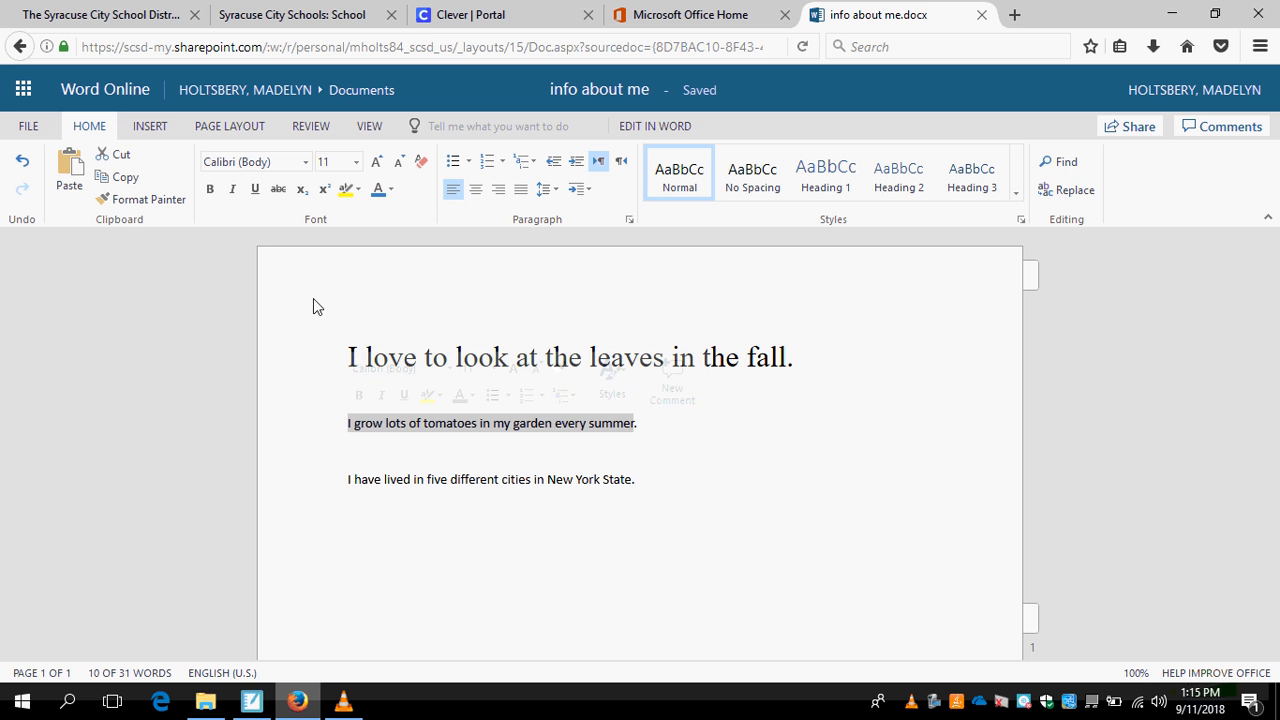
left_click(356, 162)
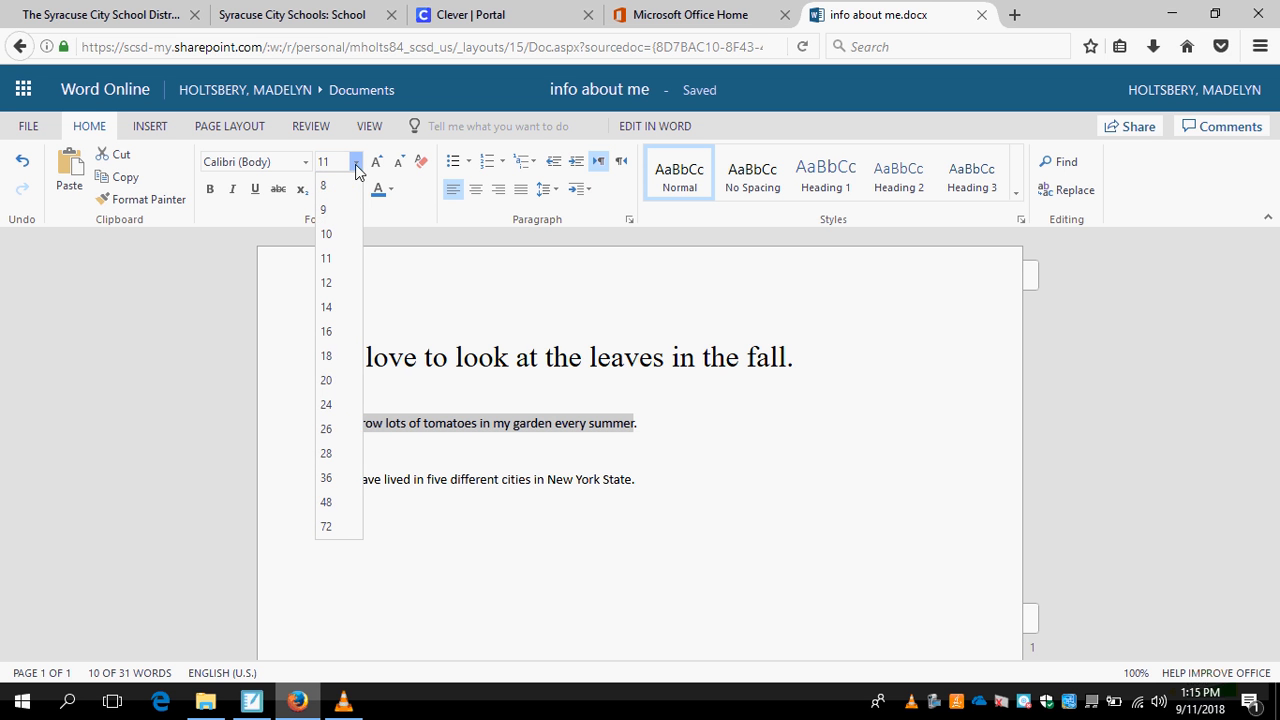
left_click(327, 455)
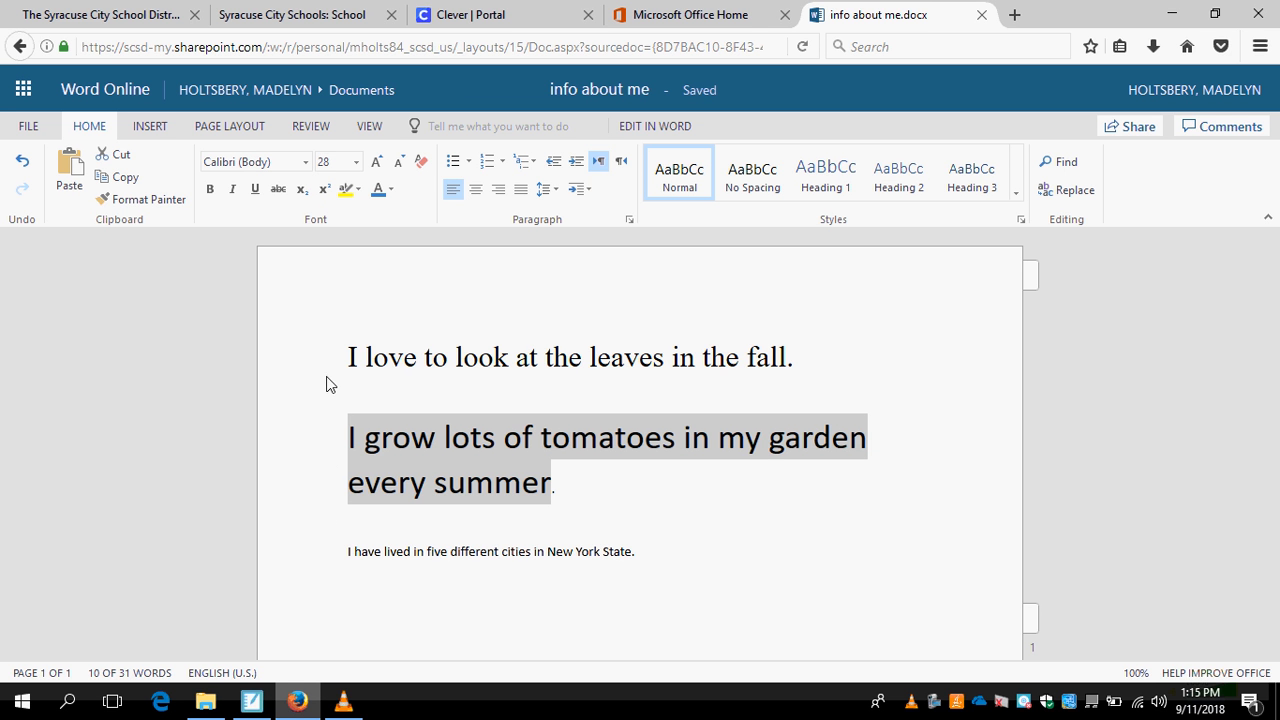
Change the font of the sentence about growing tomatoes to Algerian and deselect it.
left_click(303, 163)
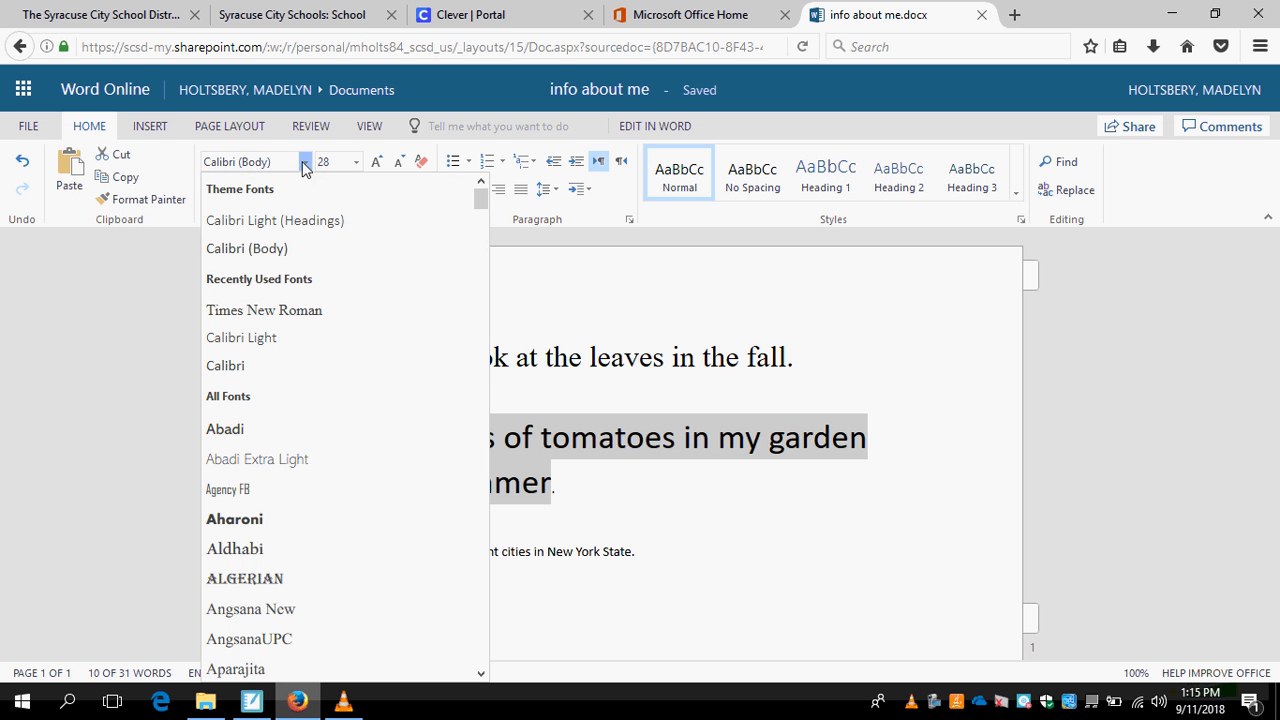
left_click(250, 580)
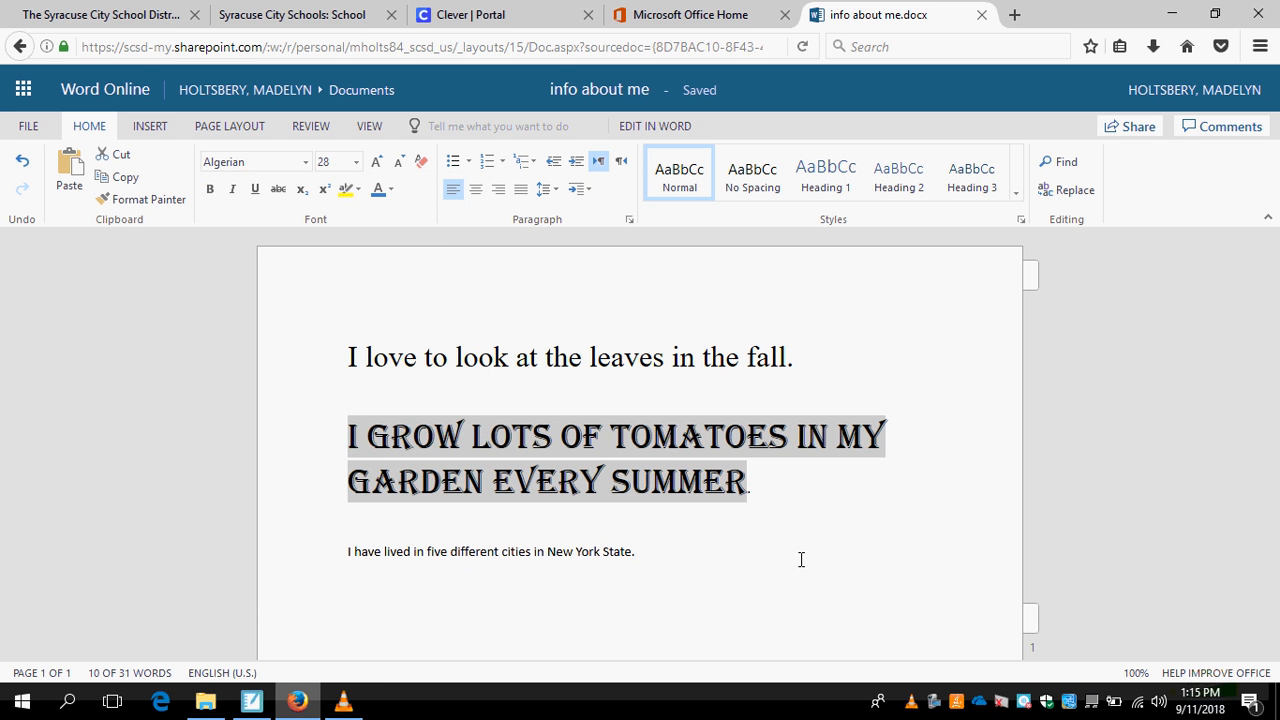
left_click(771, 487)
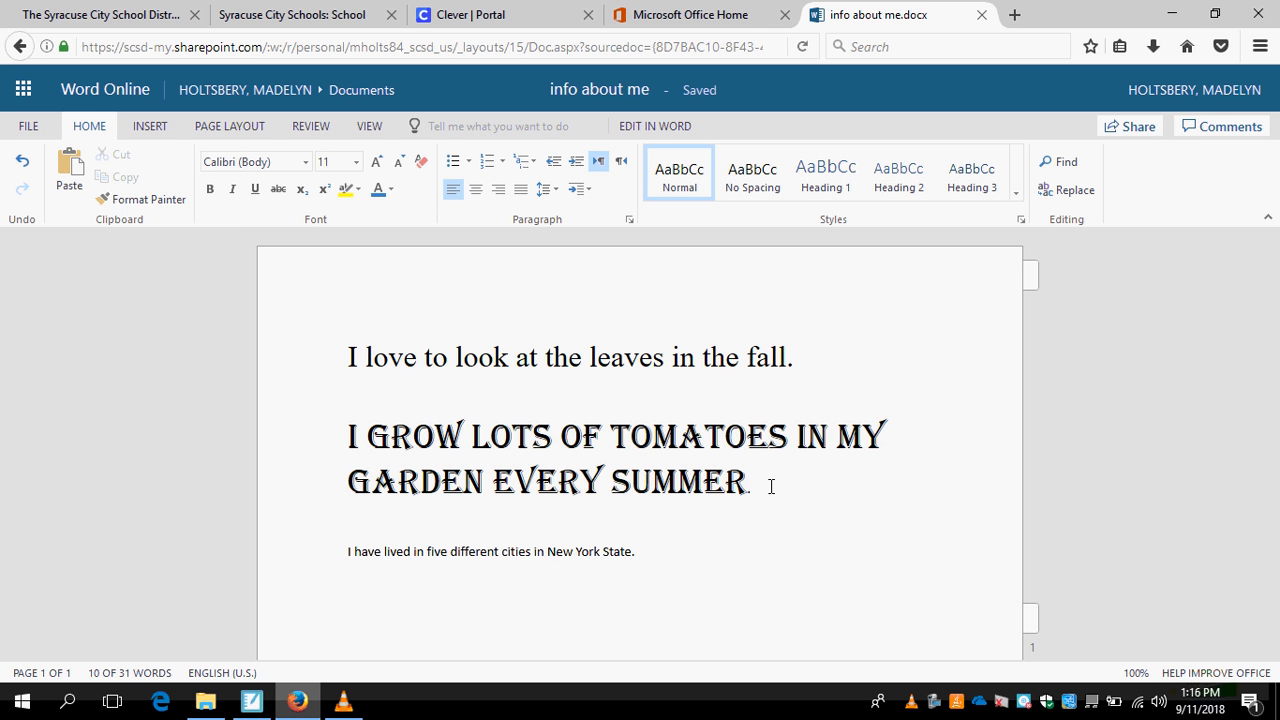
Set the font size of the third sentence, "I have lived in five different cities in New York State.", to 48.
left_click(646, 557)
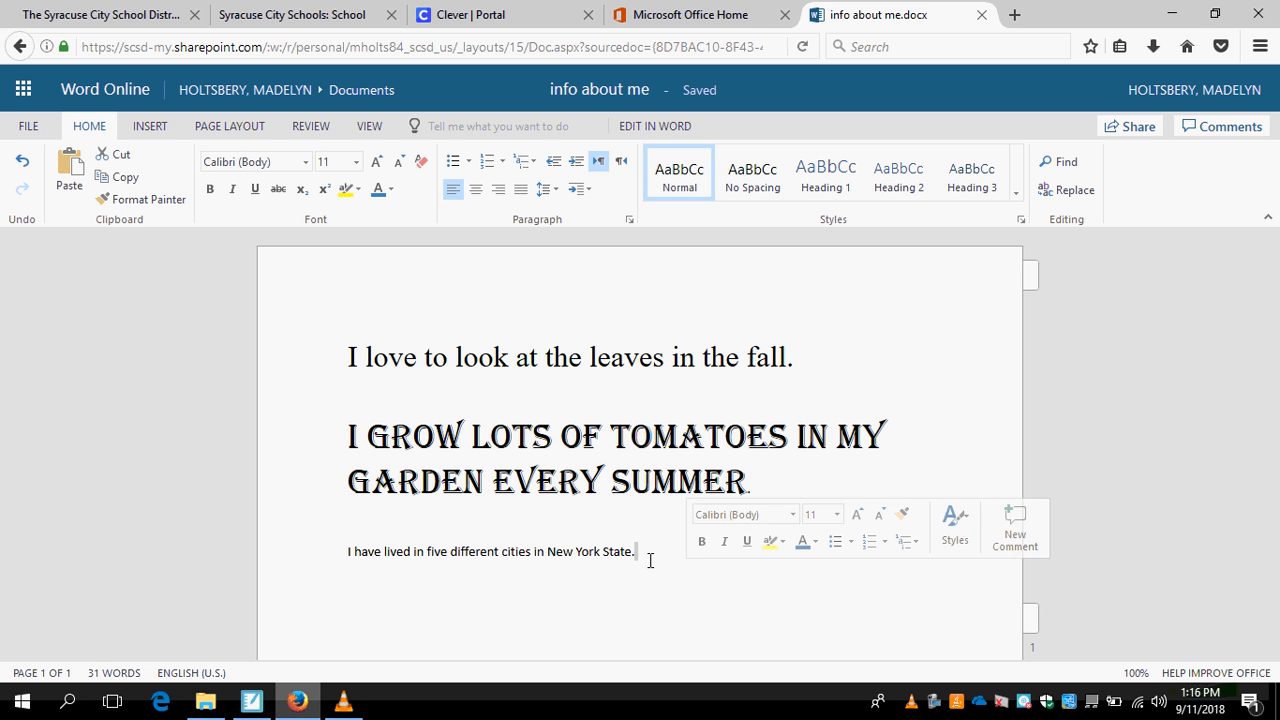
left_click(645, 552)
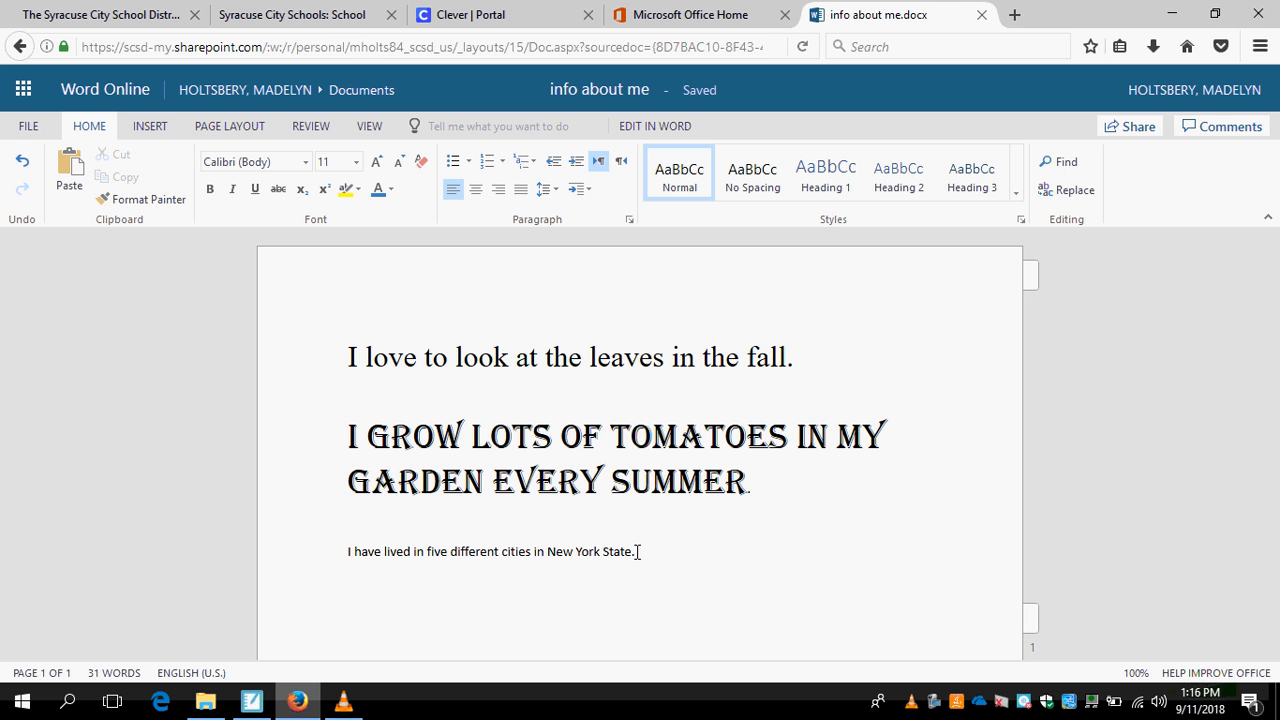
left_click_drag(637, 551, 341, 549)
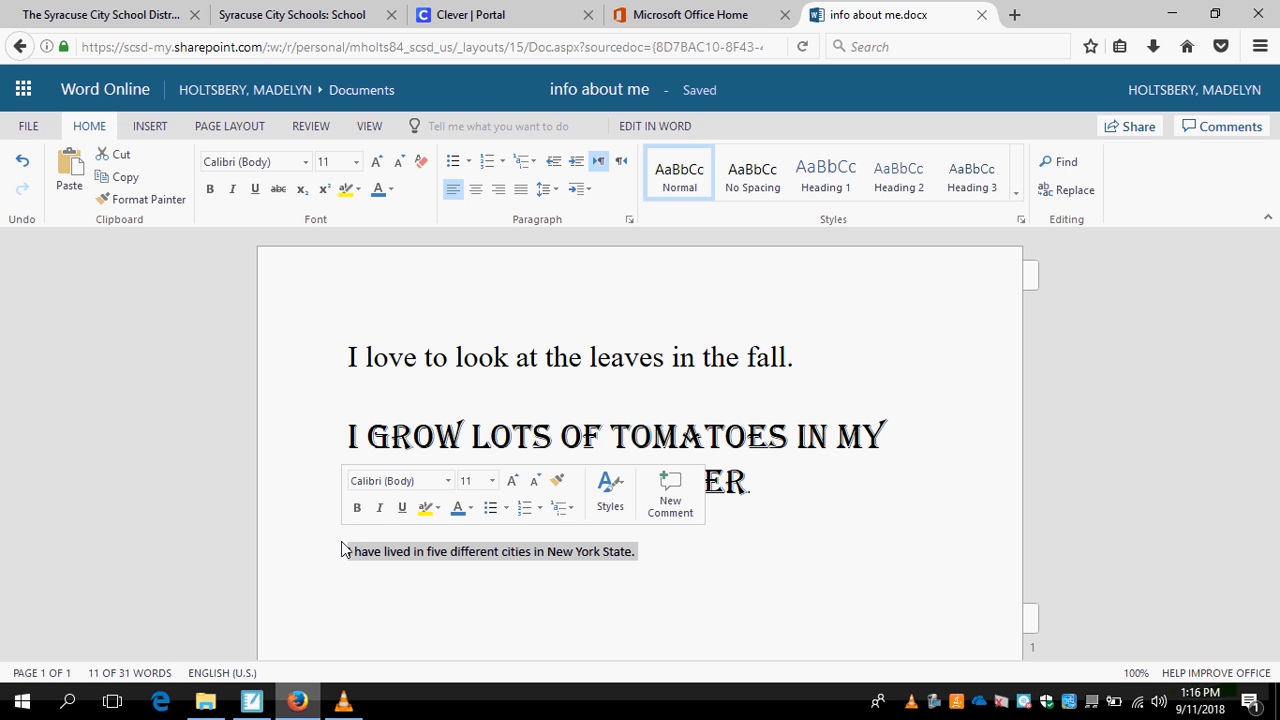
left_click(492, 482)
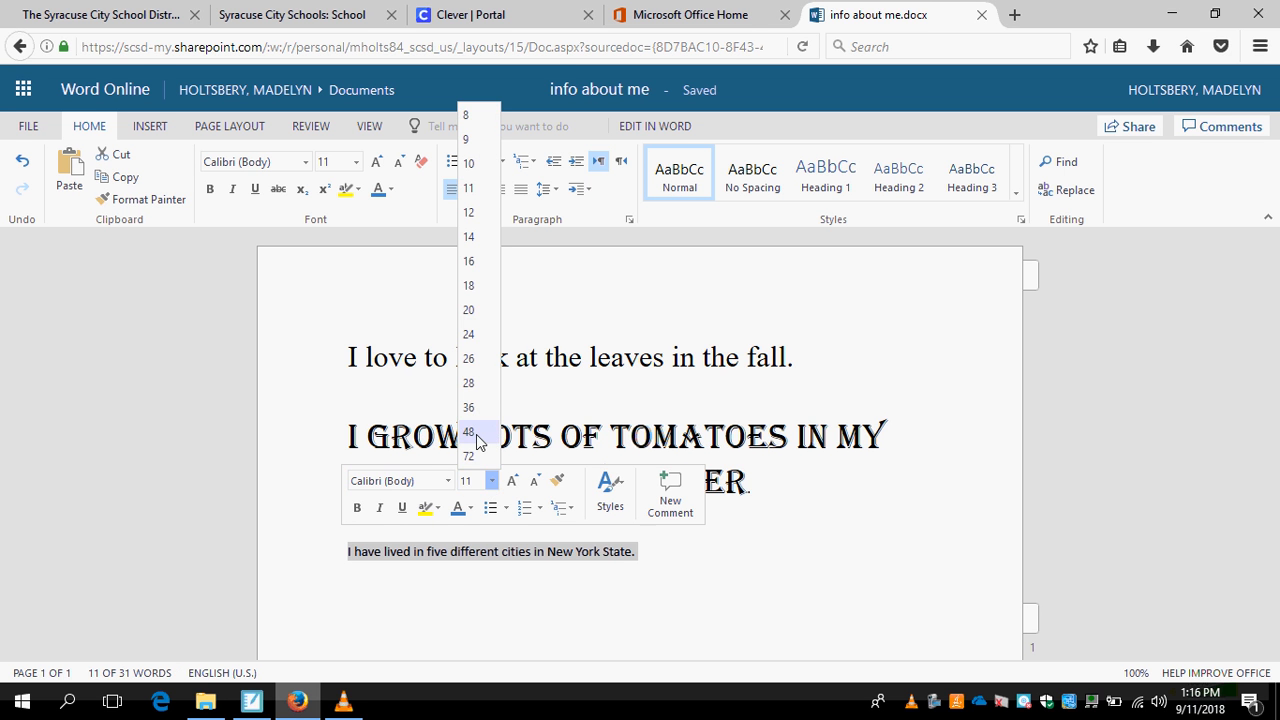
left_click(476, 436)
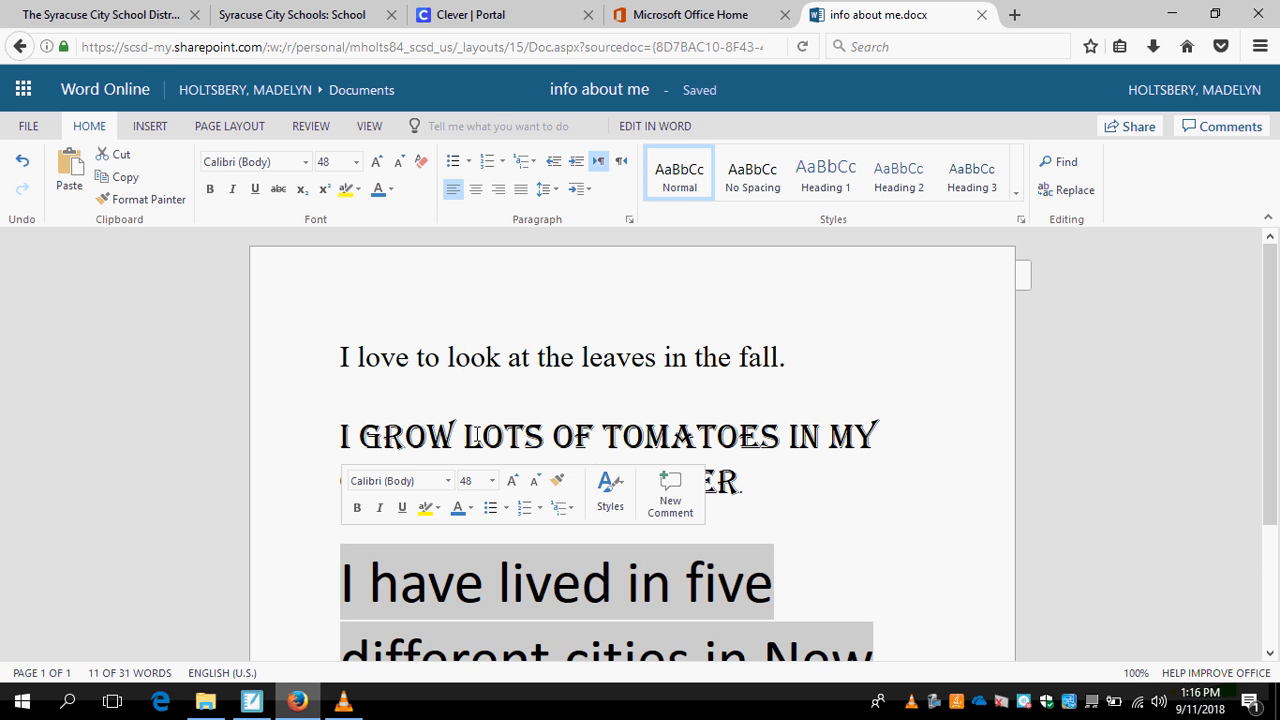
Change the font of the third sentence, about living in five different cities, to Broadway and deselect it.
scroll(948, 484, "down", 3)
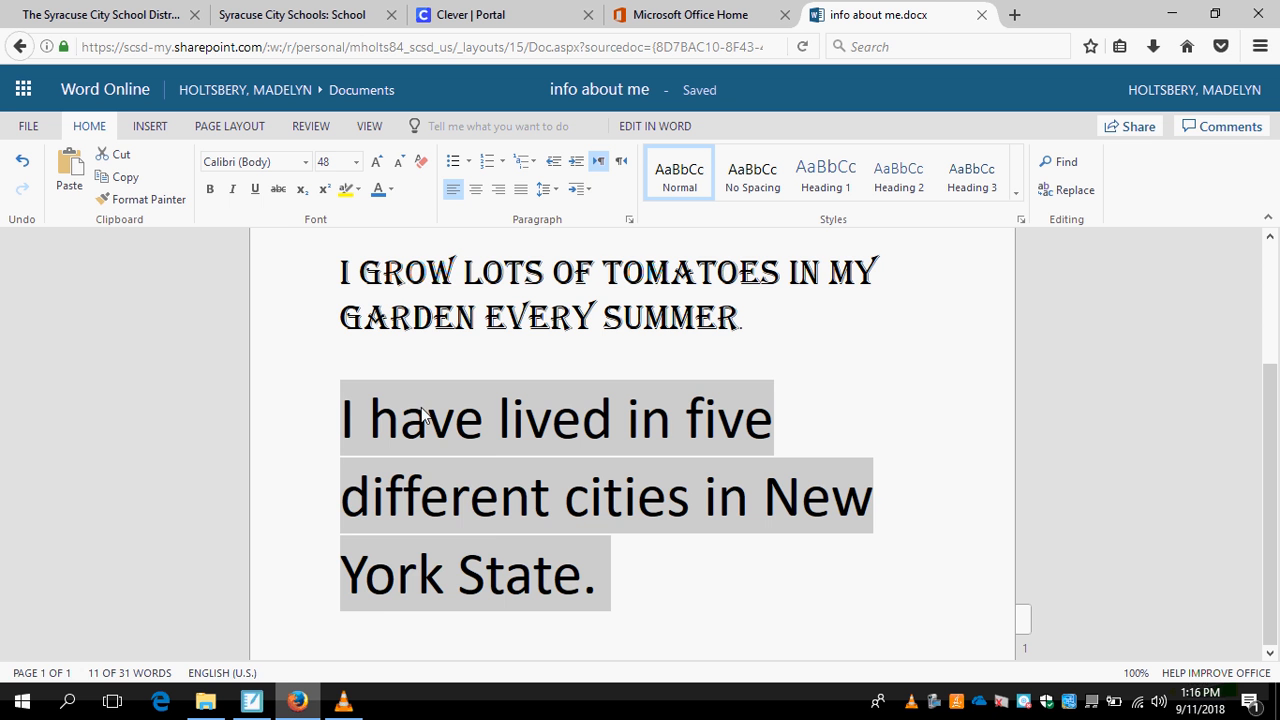
left_click(305, 164)
scroll(246, 530, "down", 3)
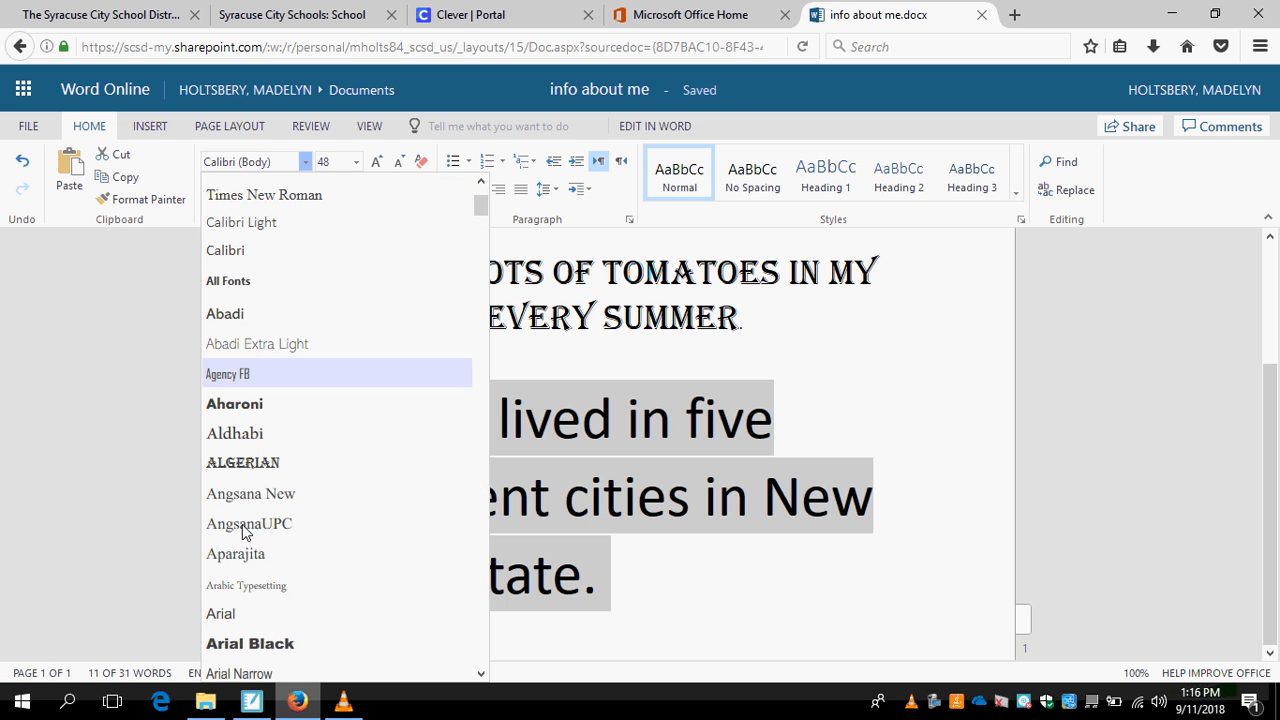
scroll(243, 531, "down", 10)
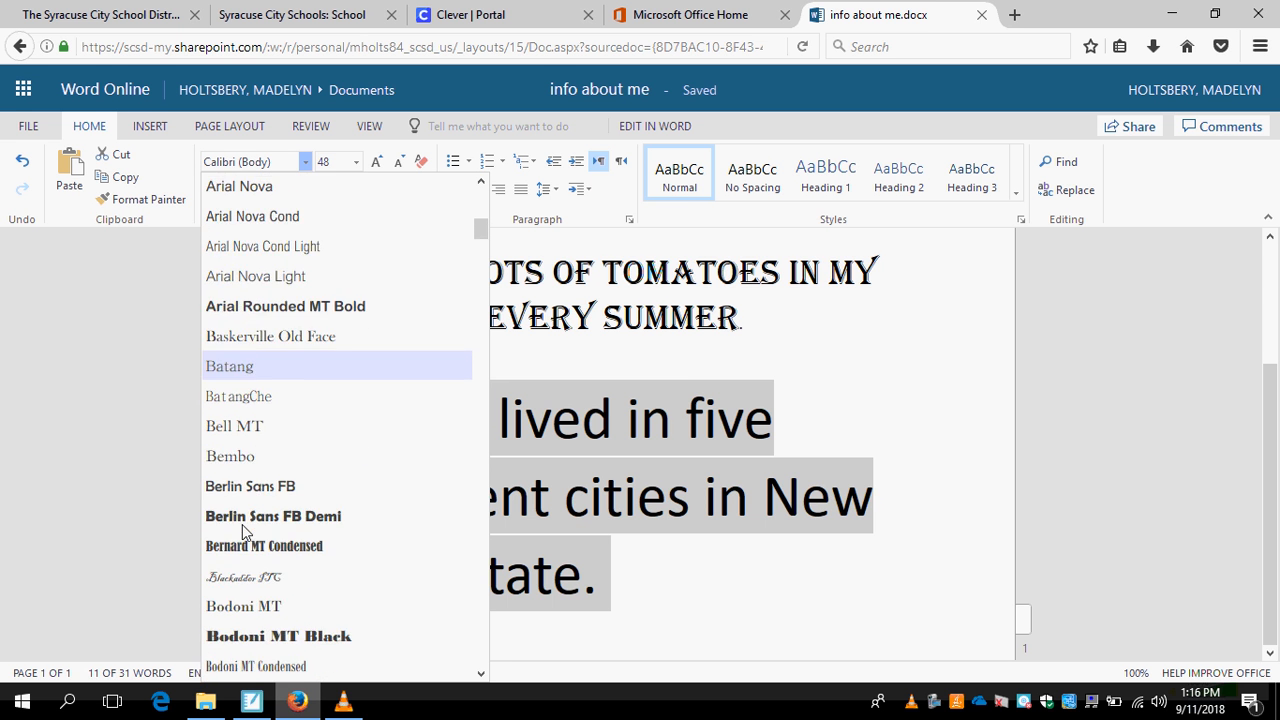
scroll(243, 532, "down", 4)
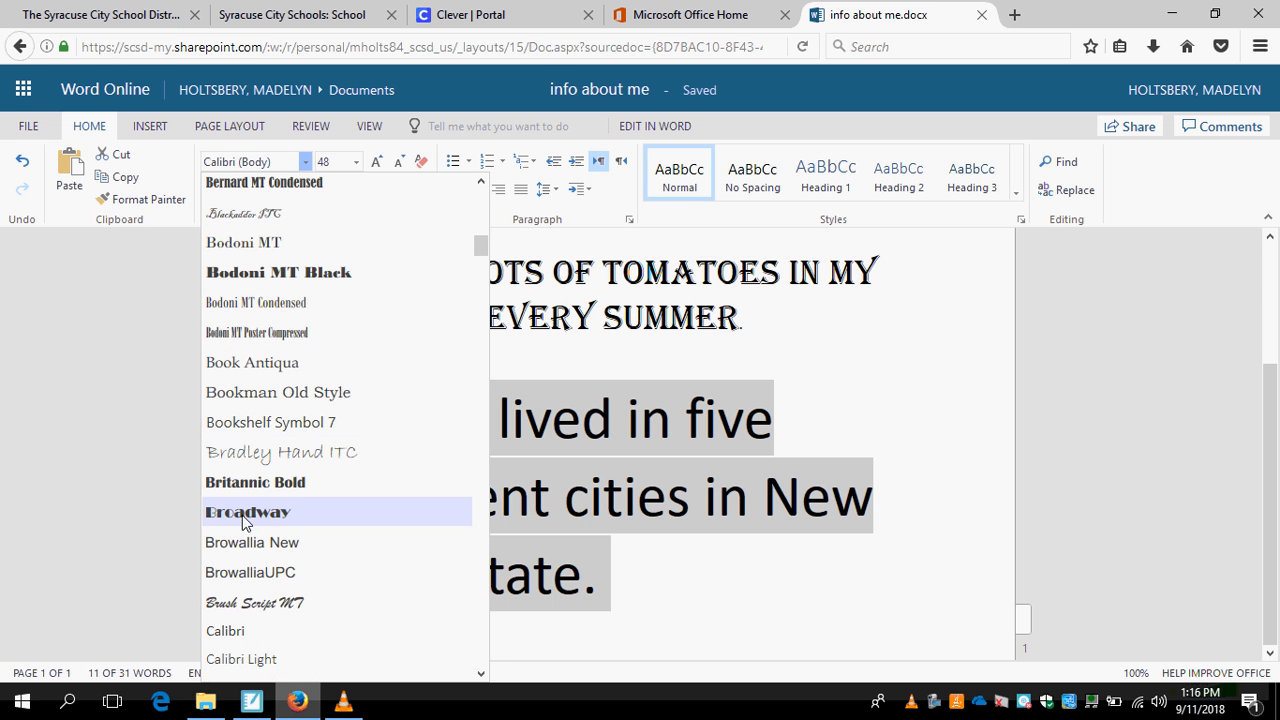
left_click(245, 514)
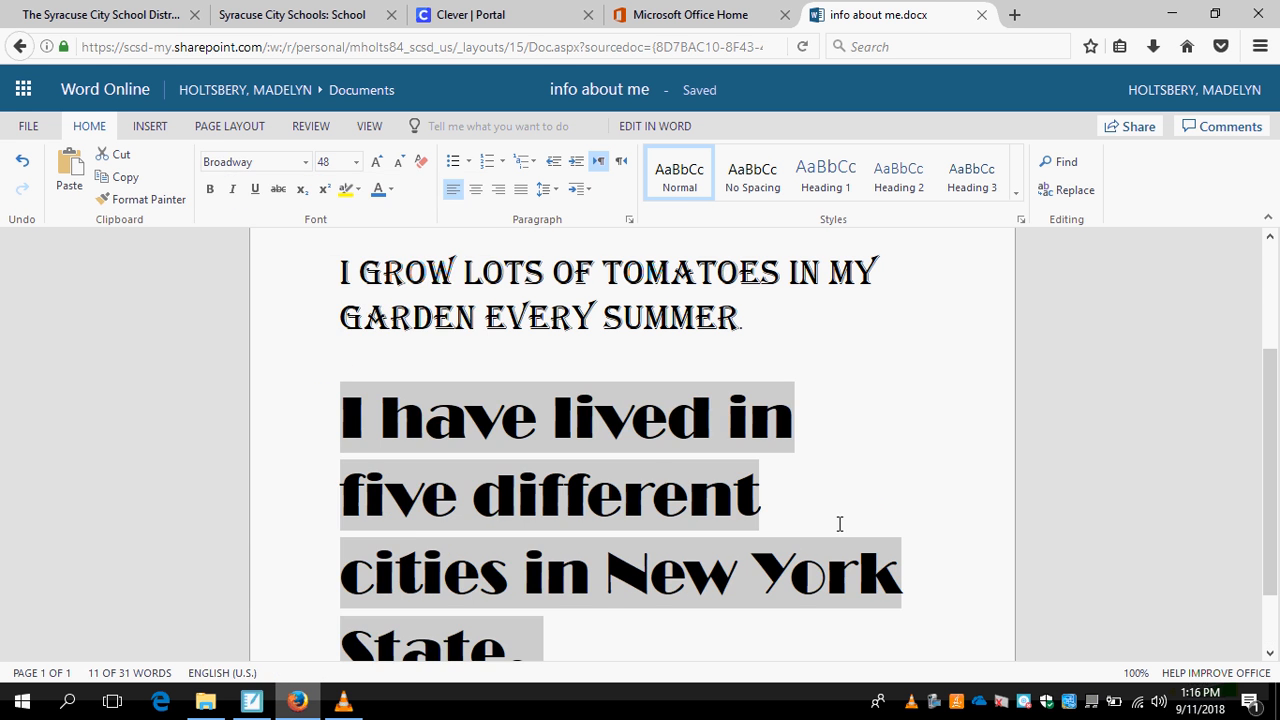
left_click(894, 454)
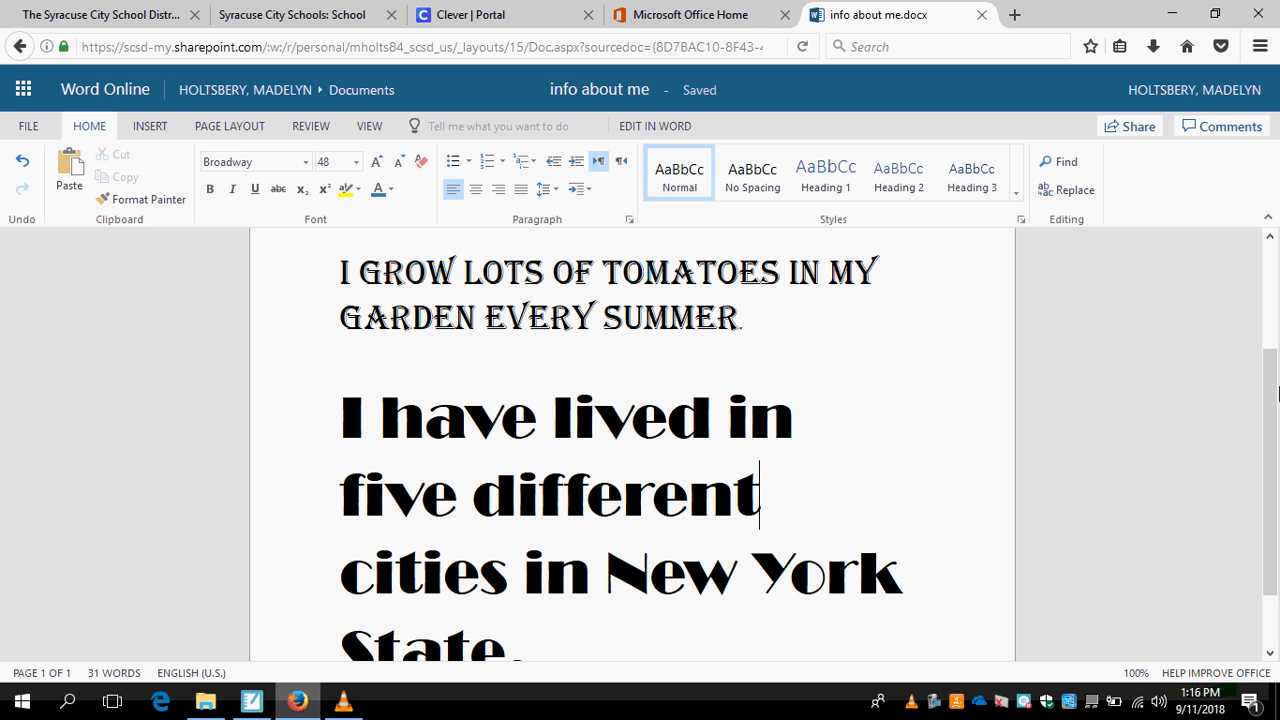
left_click_drag(1268, 437, 1270, 515)
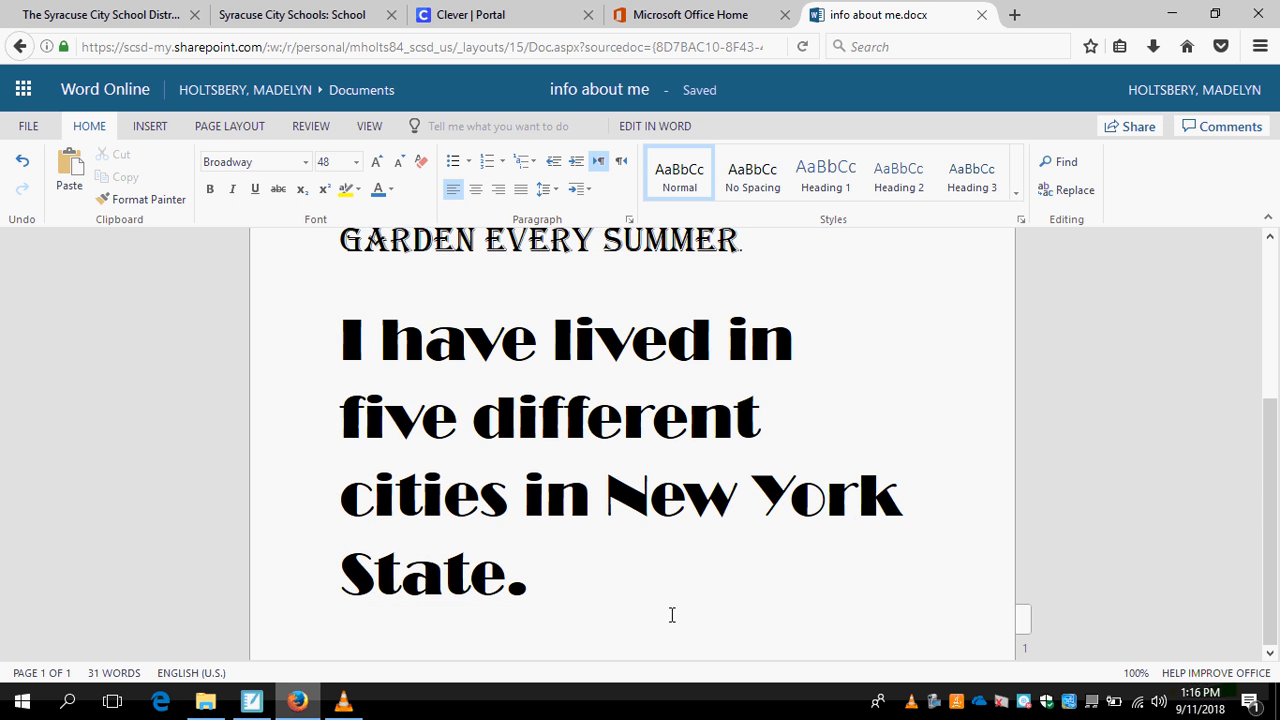
scroll(596, 572, "down", 1)
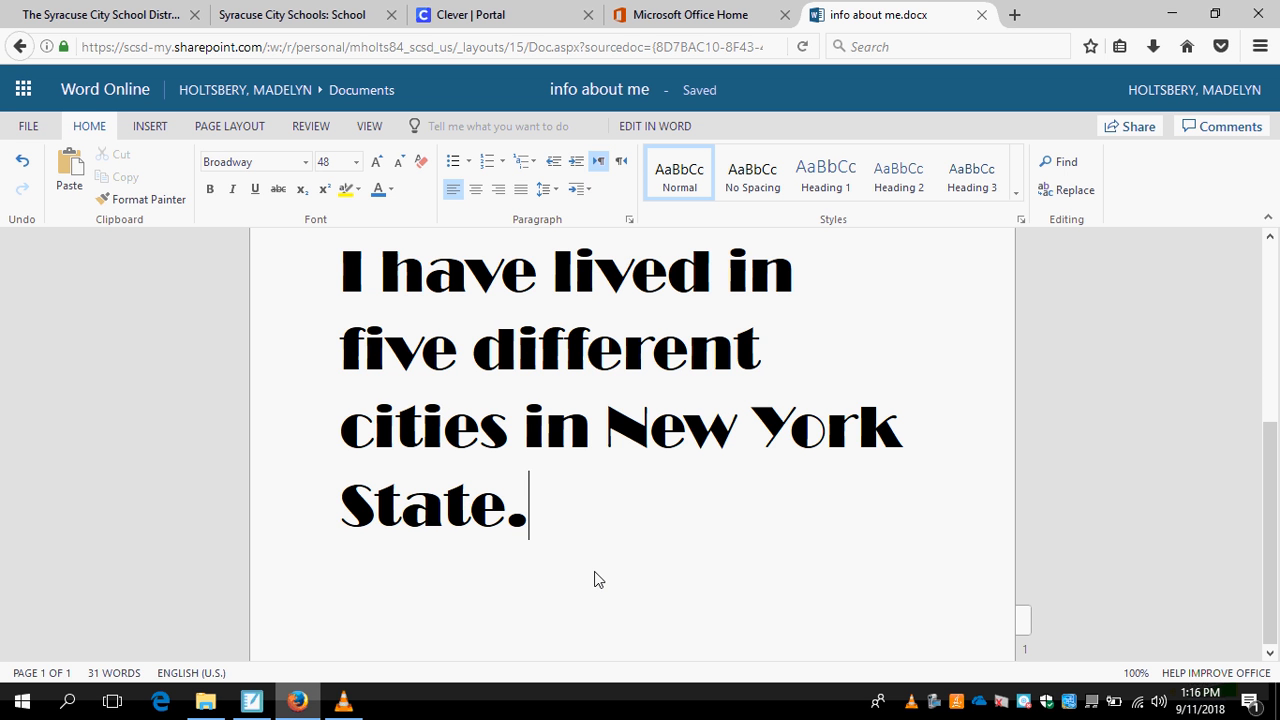
Use the Print command to generate a printable PDF of the "info about me" document and open it.
left_click(33, 128)
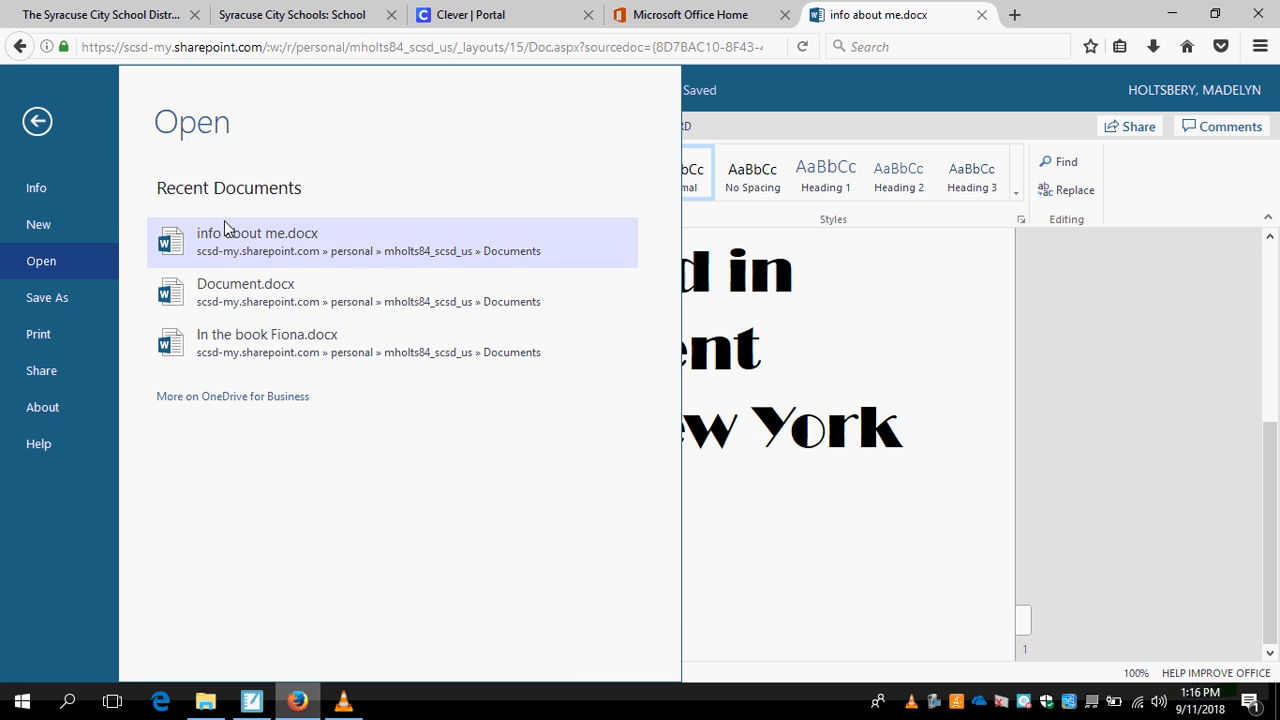
left_click(60, 228)
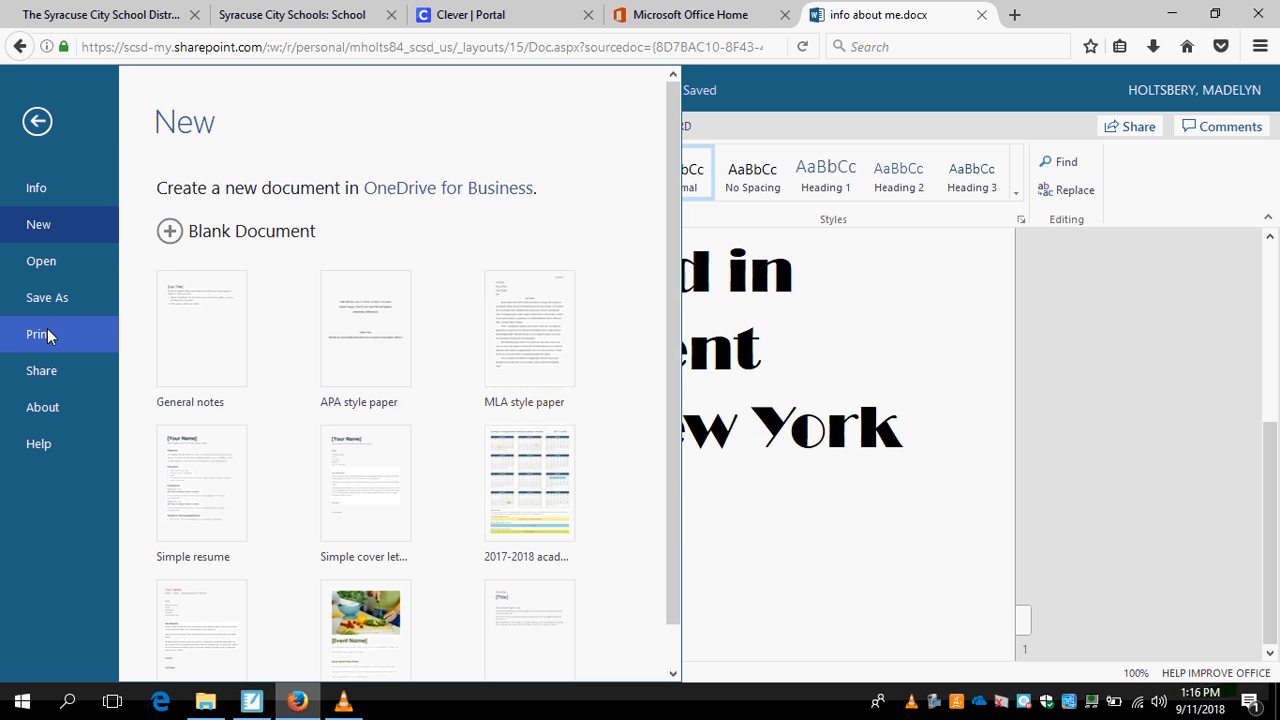
left_click(47, 335)
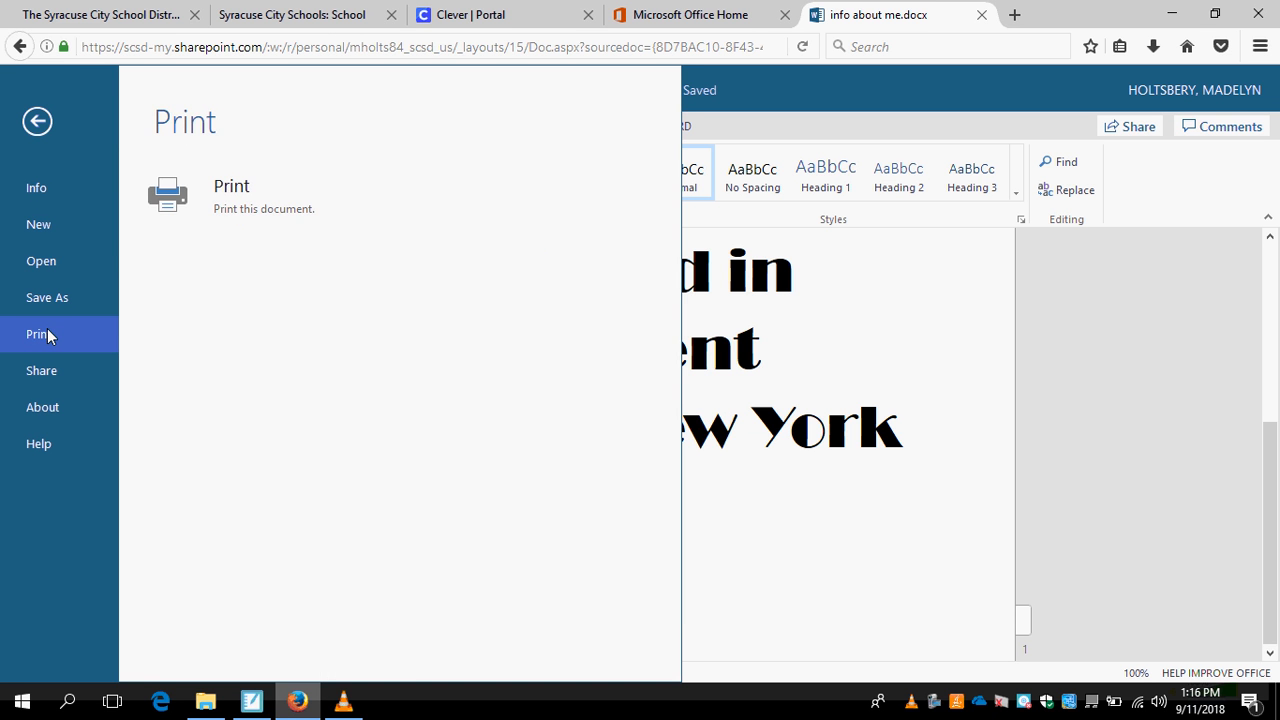
left_click(277, 187)
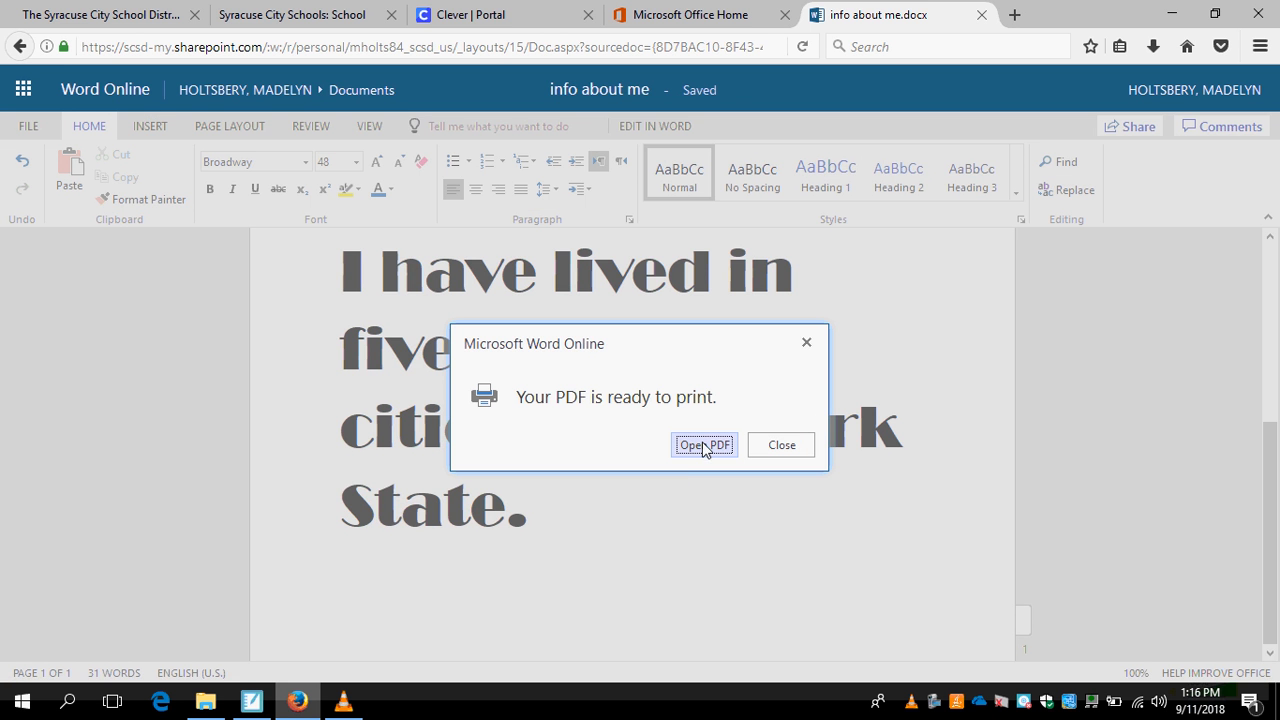
left_click(704, 446)
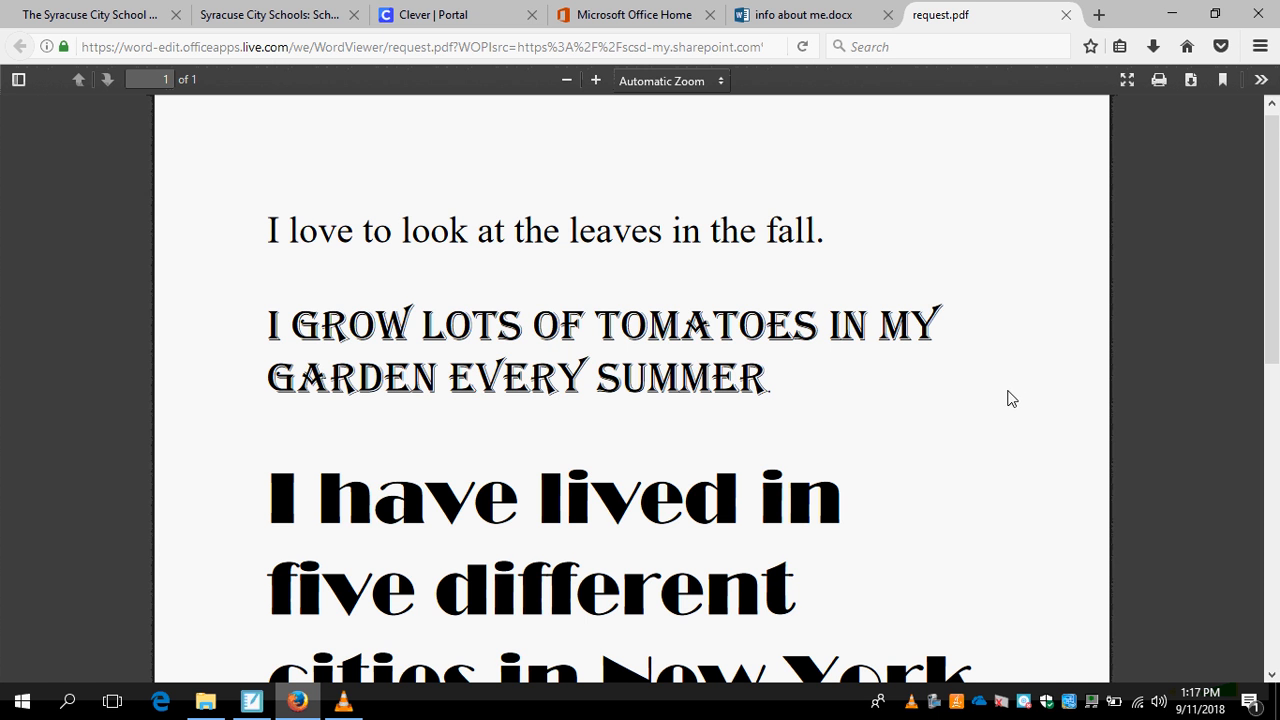
Open the print settings for the PDF, look through the available printers and close them without printing.
left_click(1160, 84)
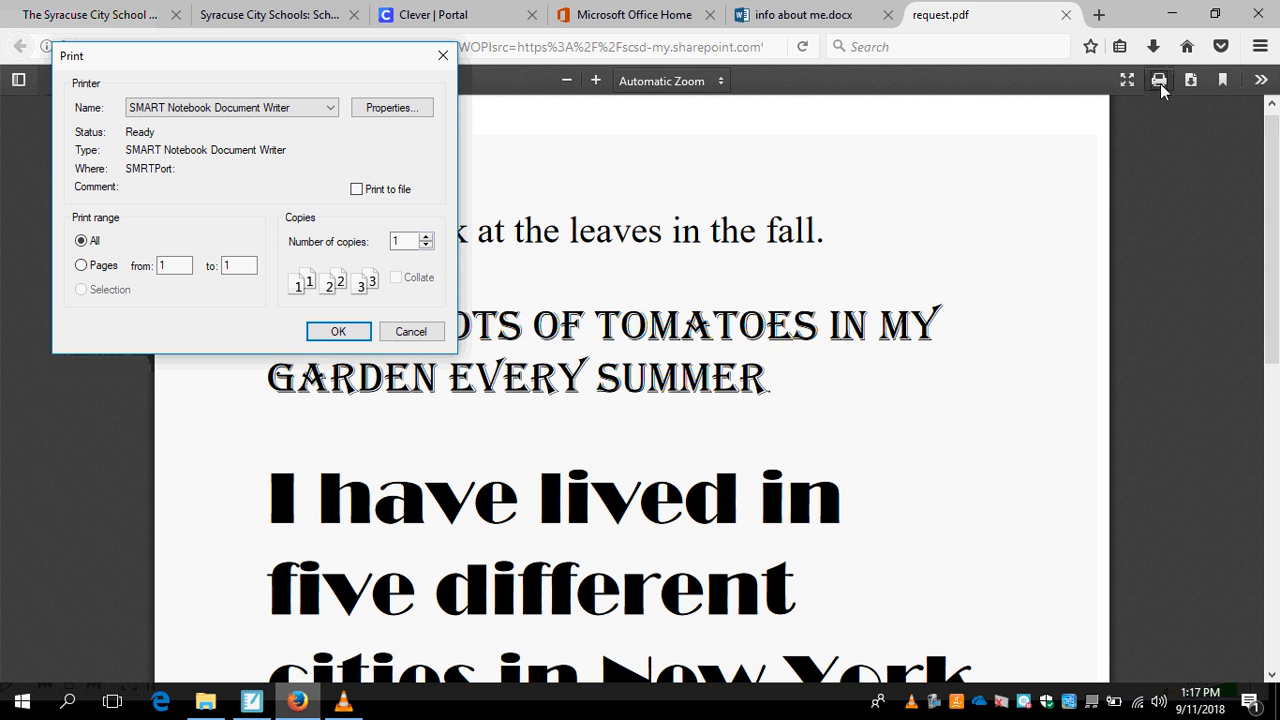
left_click(282, 110)
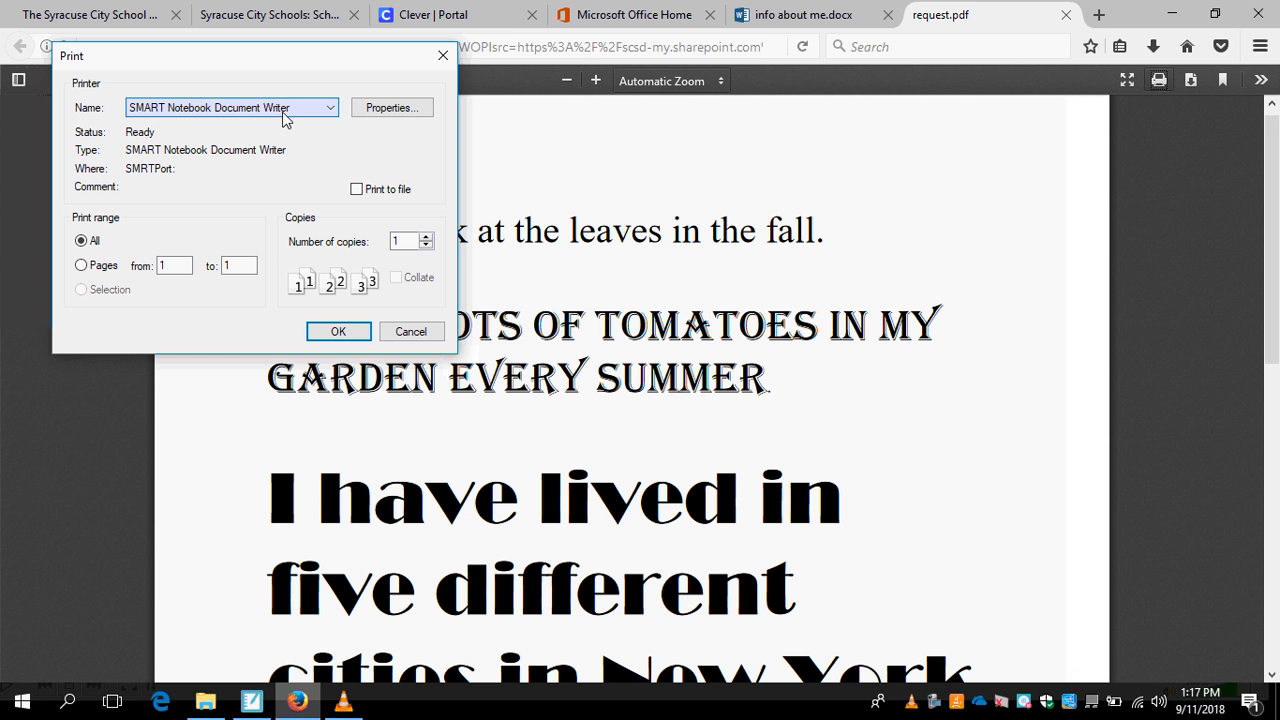
left_click(295, 176)
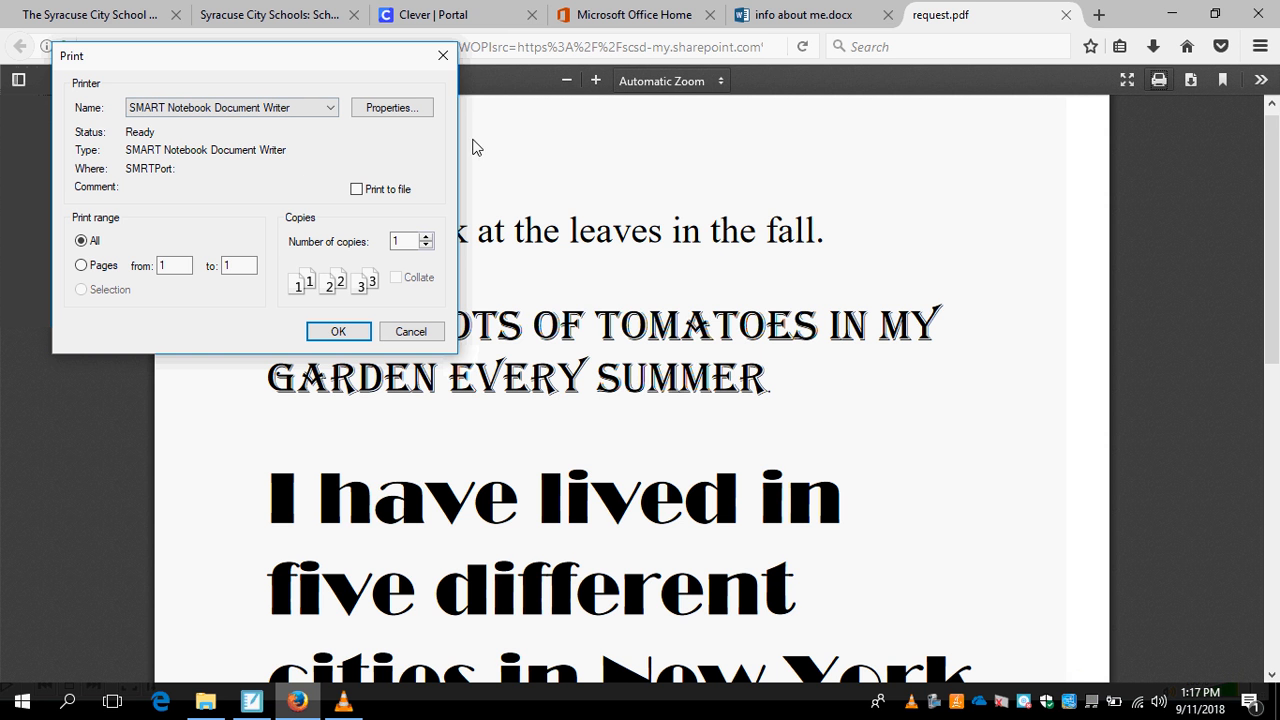
left_click(662, 141)
left_click(443, 55)
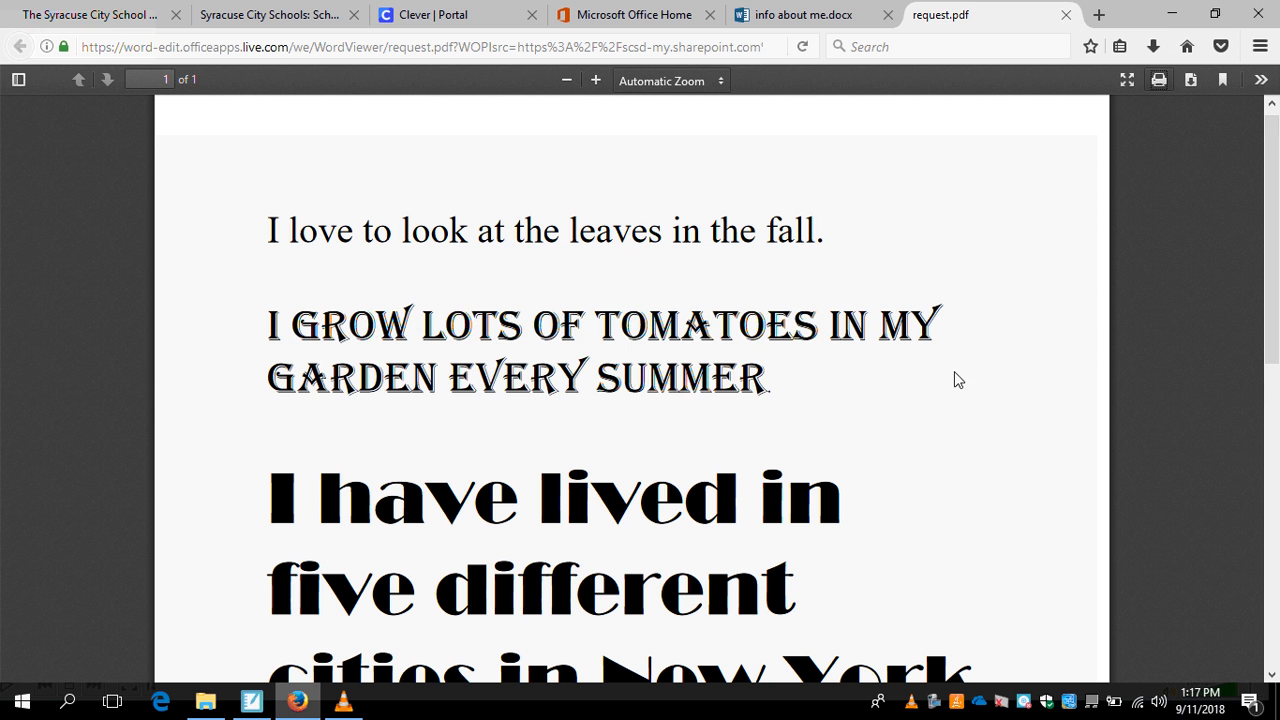
right_click(931, 708)
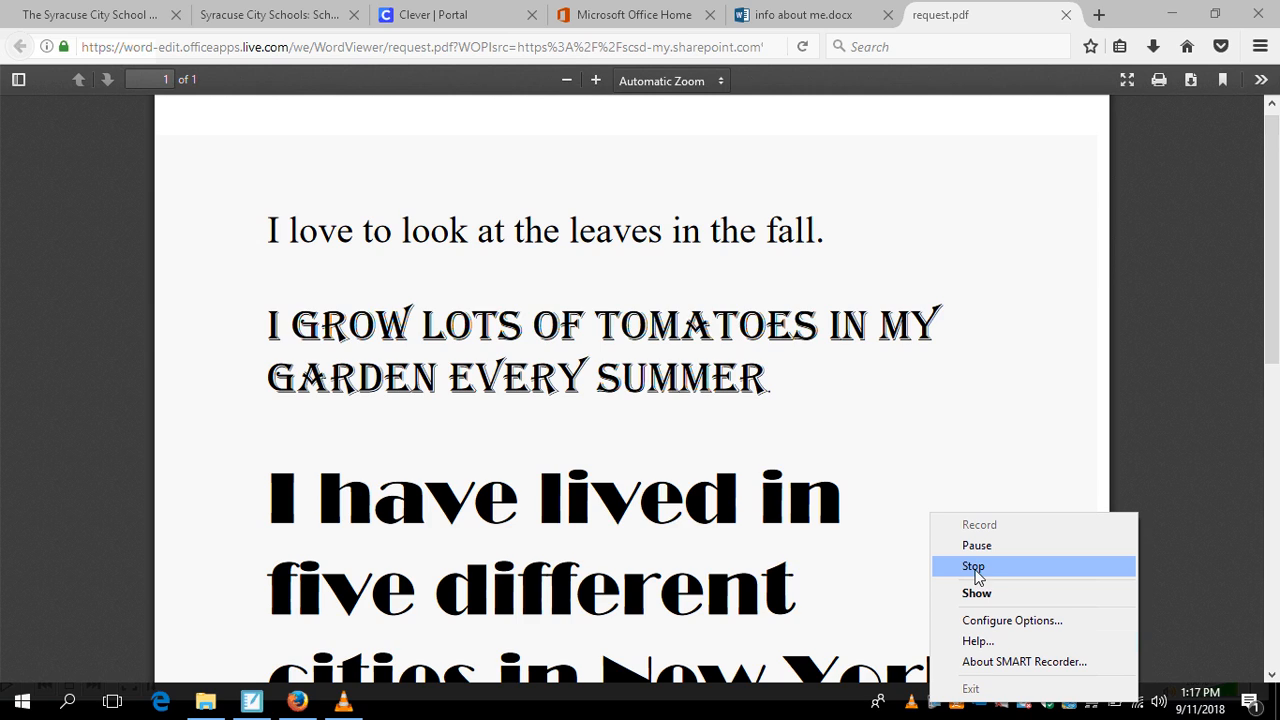